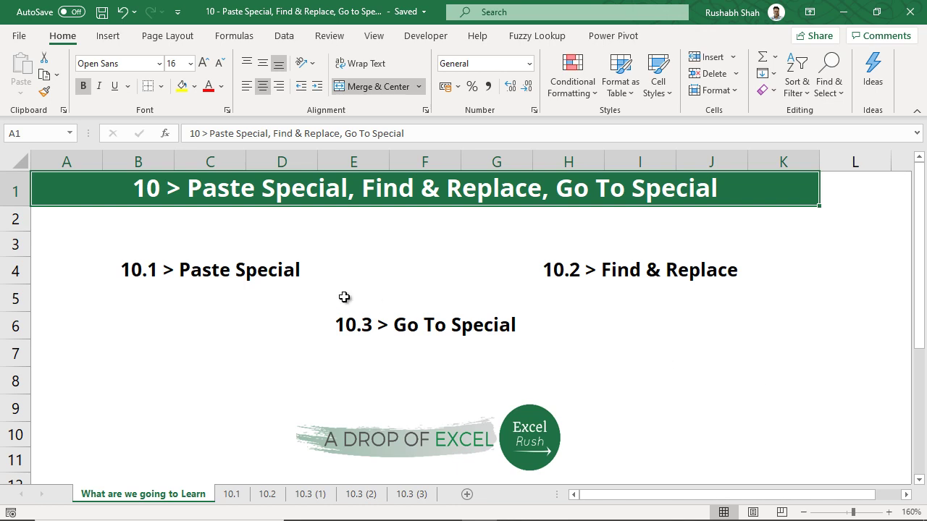
Go to the 10.1 sheet holding the SKU inventory table.
click(224, 269)
On sheet 10.1, look over the SKU name, inventory and threshold columns, then pick cell E2.
click(231, 493)
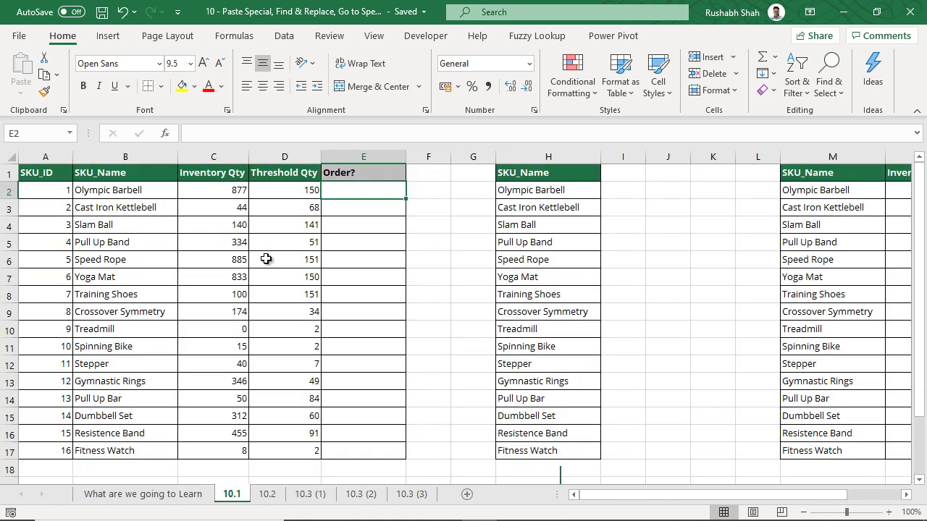
drag(143, 191, 144, 457)
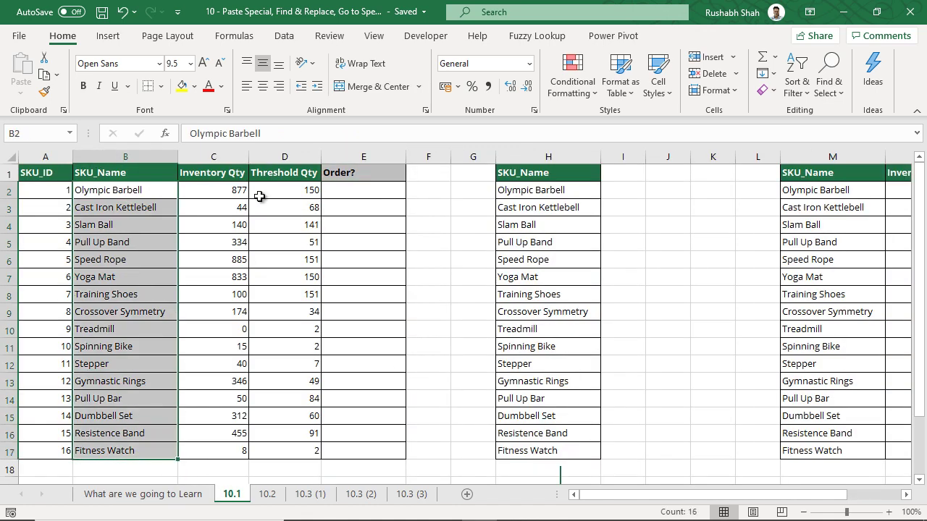
drag(217, 190, 220, 458)
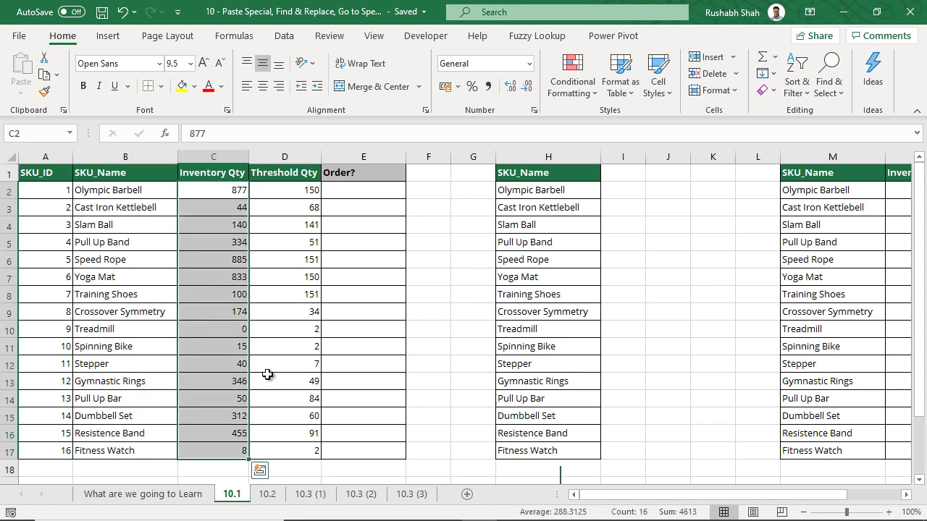
drag(283, 196, 284, 447)
click(355, 192)
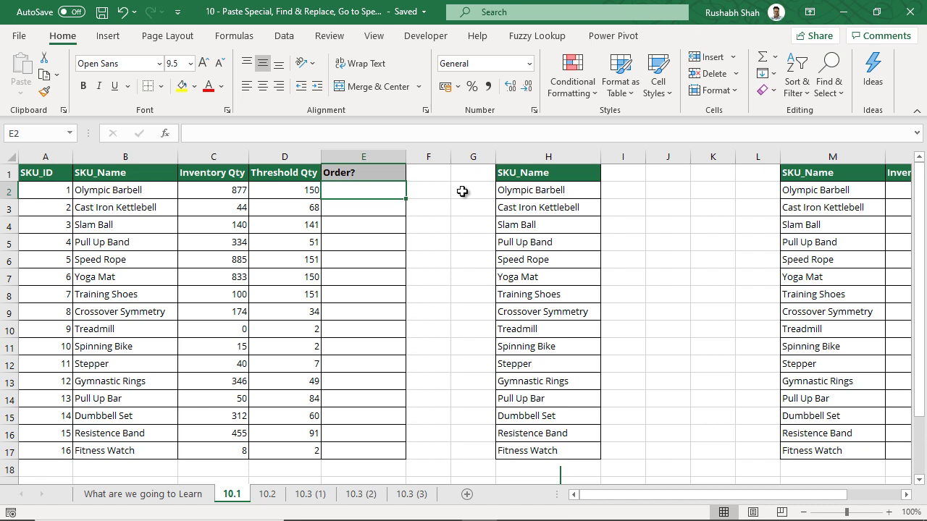
Enter =IF(C2<D2,"Order",0) in cell E2.
text(=)
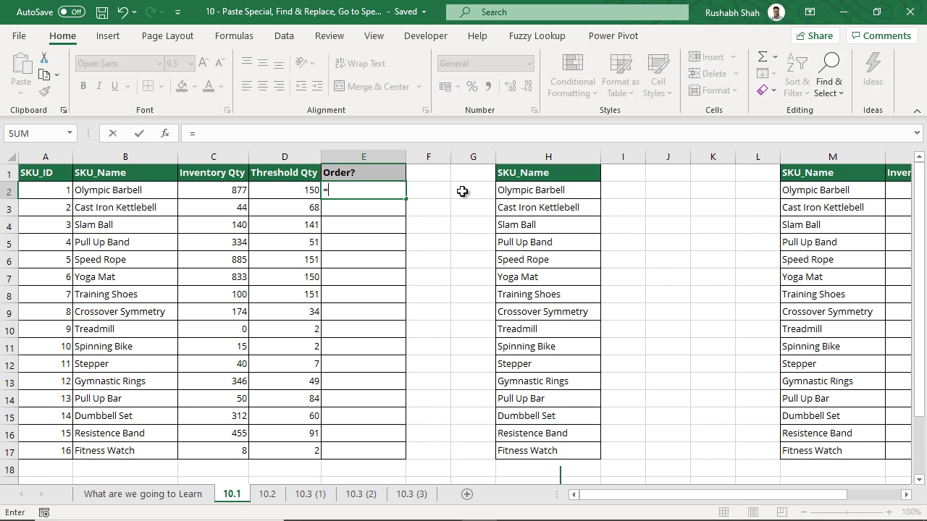
text(if)
key(Tab)
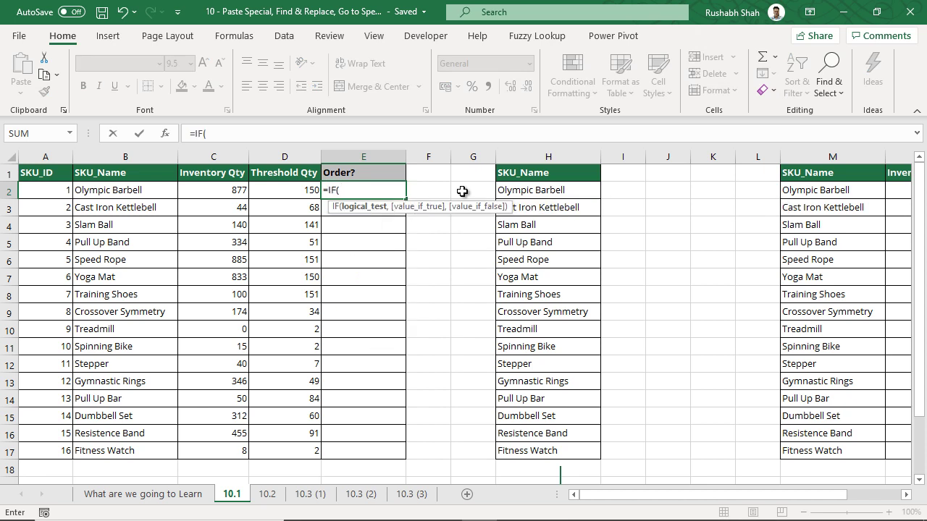
key(Left)
key(Left)
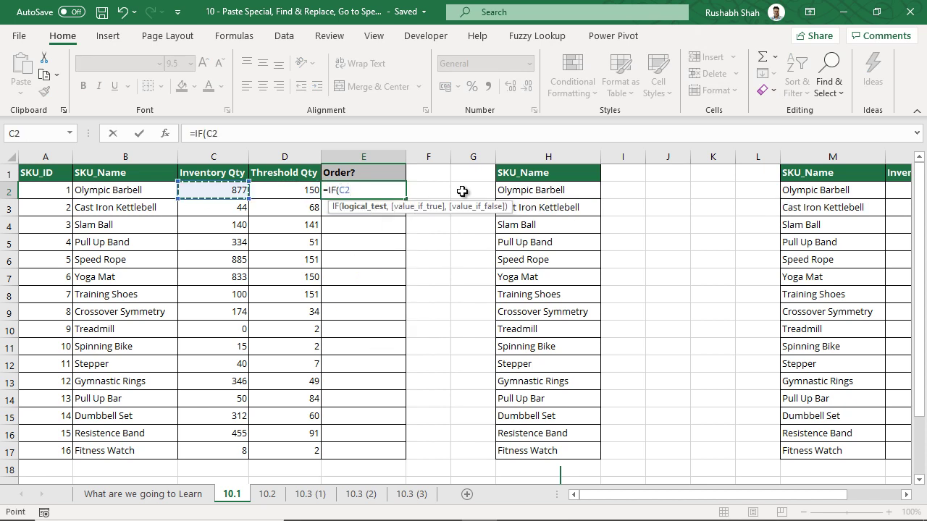
text(<)
key(Left)
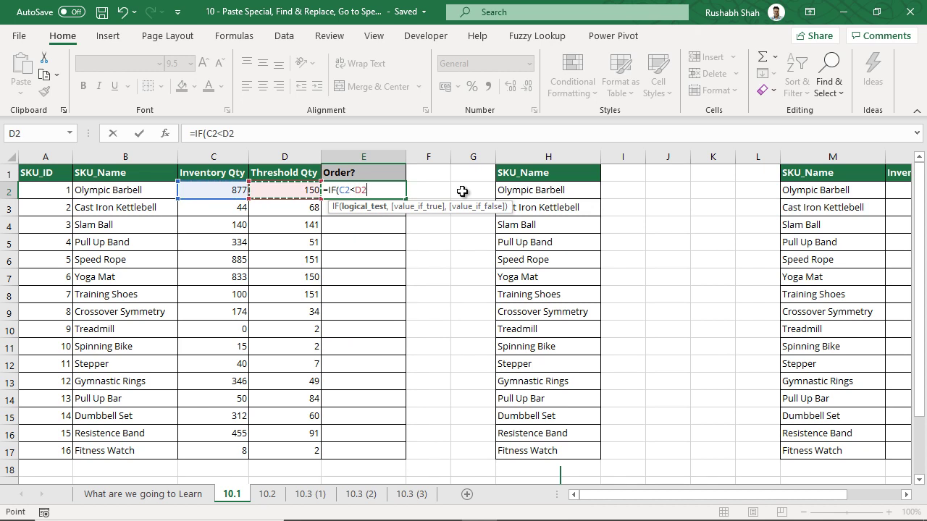
text(,"Order",)
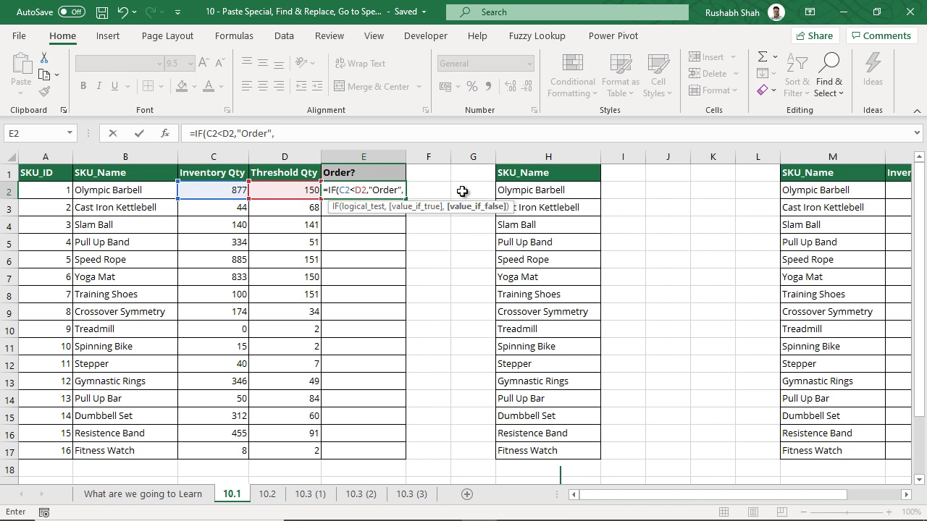
text(0))
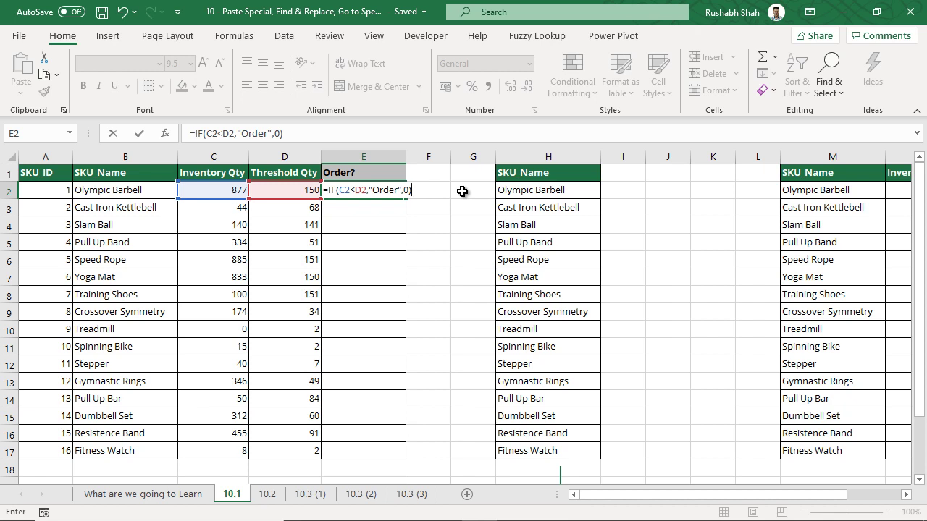
key(Return)
Fill the E2 formula down the Order? column to row 17.
key(Up)
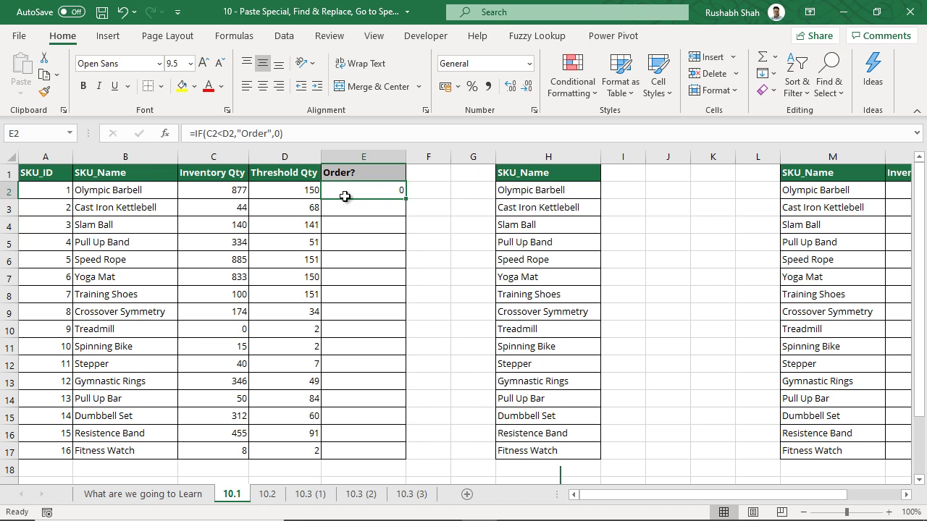
drag(230, 191, 264, 191)
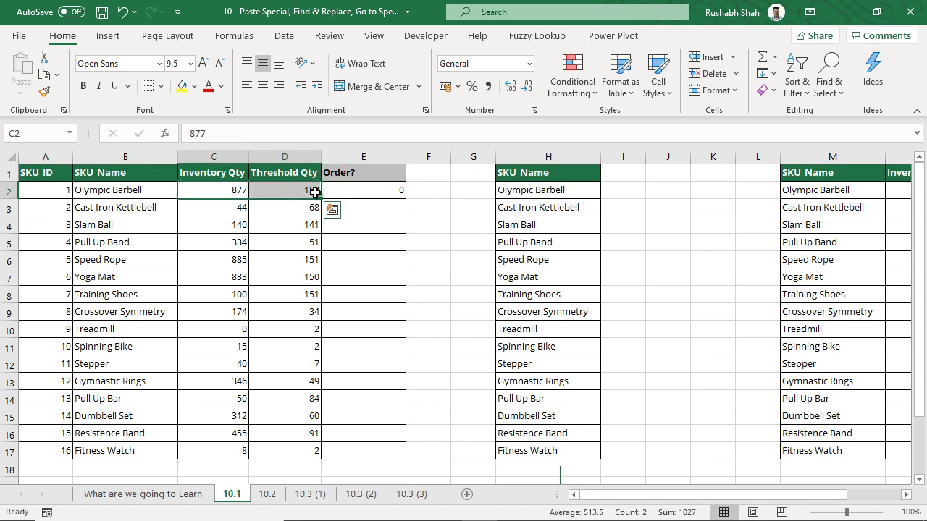
click(385, 193)
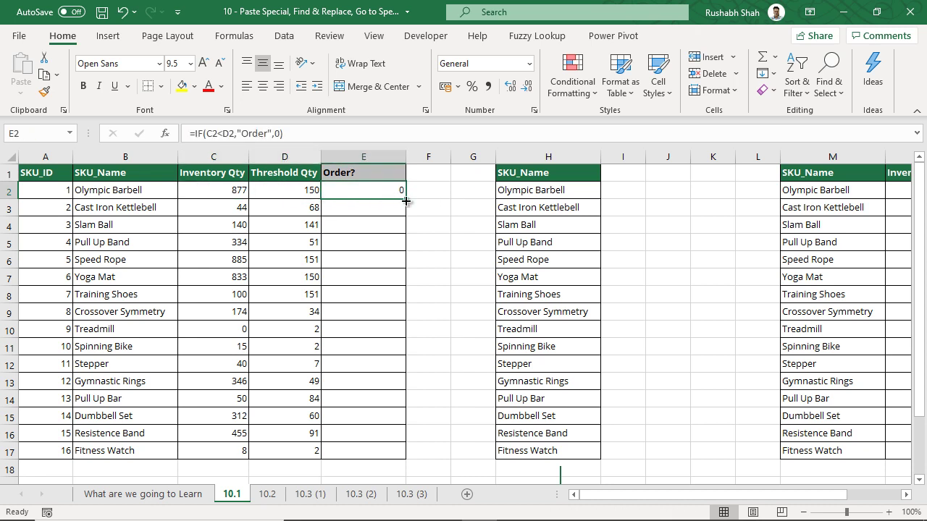
double_click(405, 201)
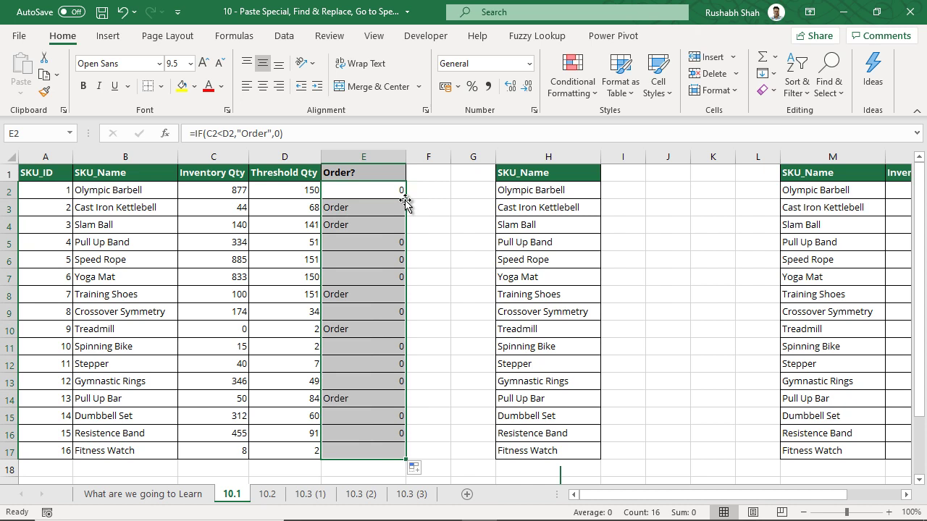
click(364, 209)
drag(365, 219, 365, 227)
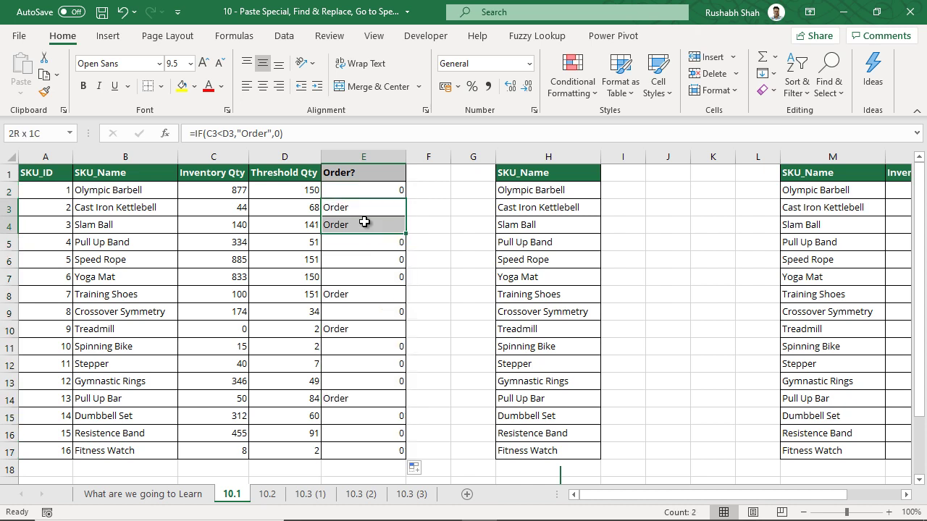
Spot-check the Order? results in E8, E10 and E14, then select the whole SKU table.
click(358, 295)
click(350, 330)
click(354, 398)
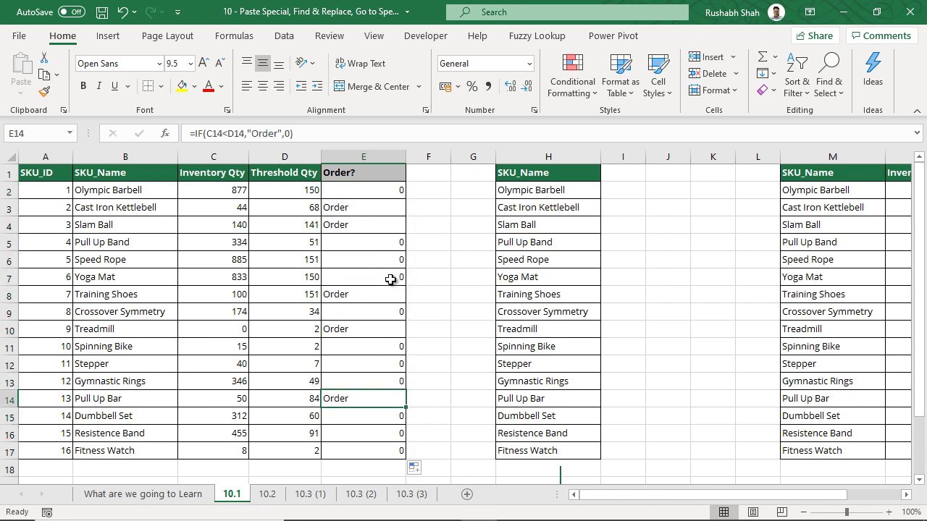
click(377, 192)
key(F2)
key(Escape)
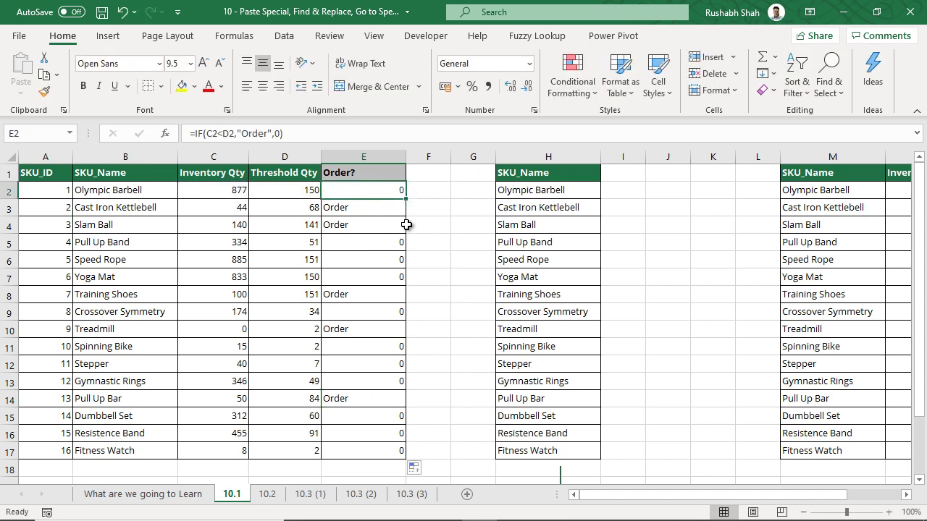
key(ctrl+Home)
key(ctrl+a)
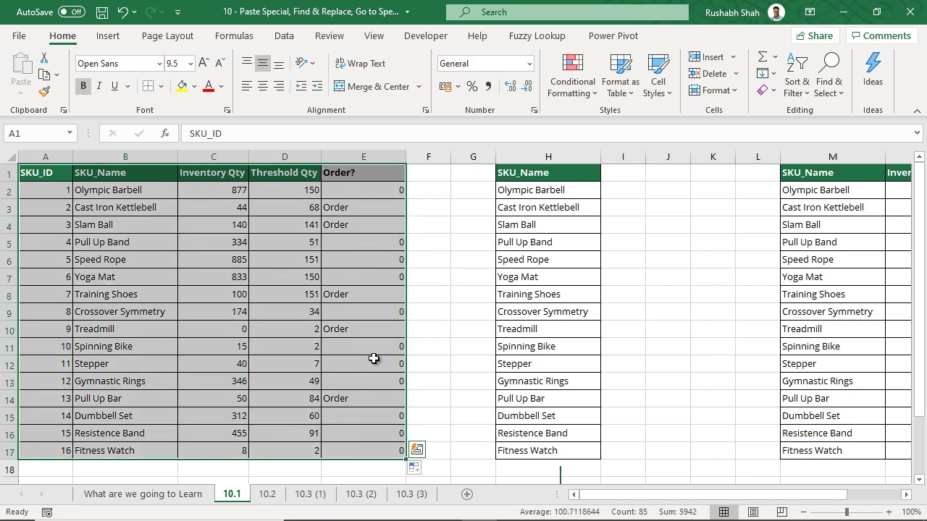
Paste a copy of the SKU table at A1 of a new workbook, keeping source column widths.
key(ctrl+c)
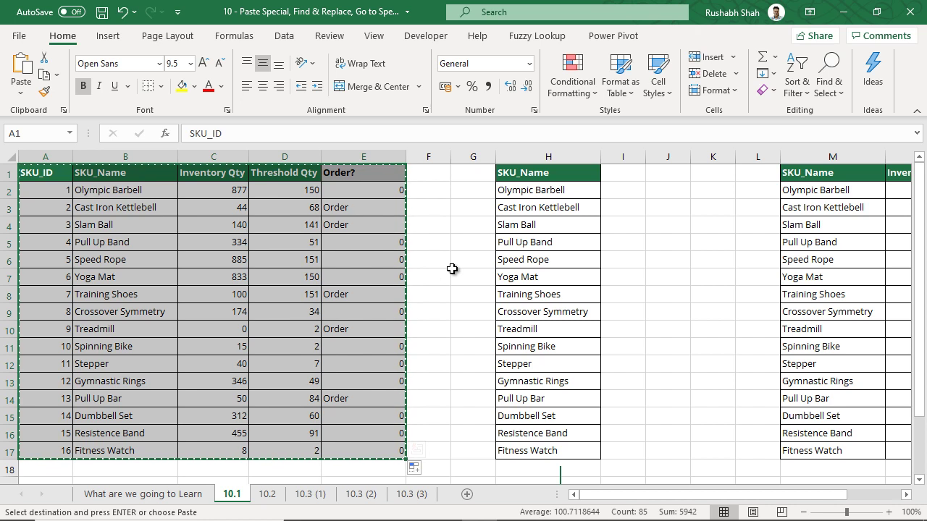
key(ctrl+n)
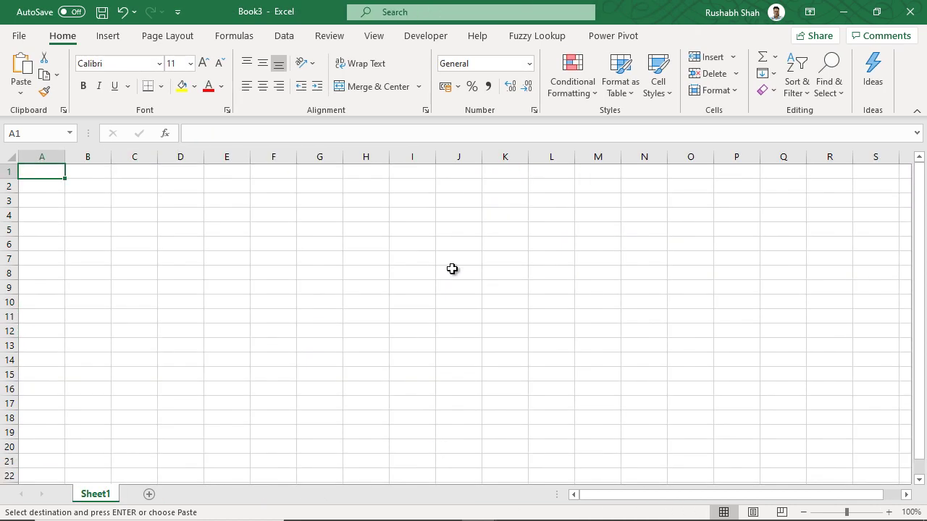
key(ctrl+v)
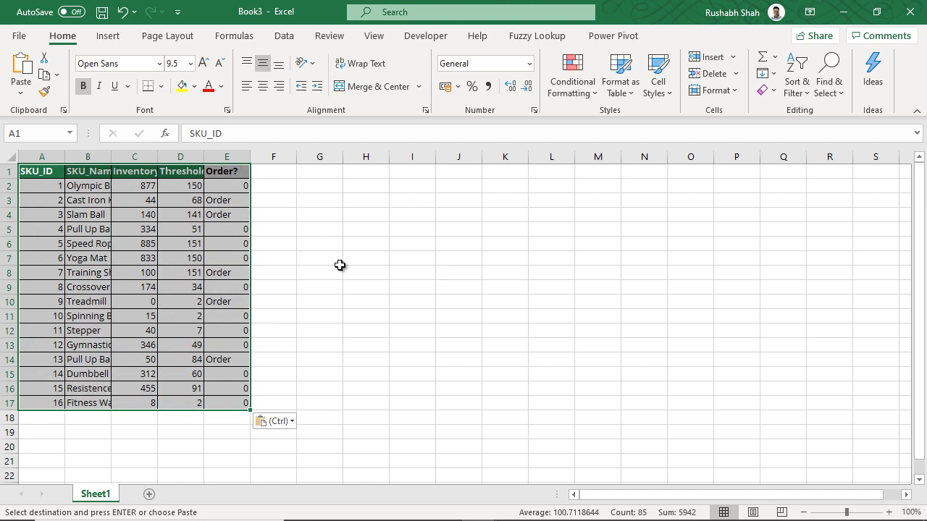
right_click(58, 178)
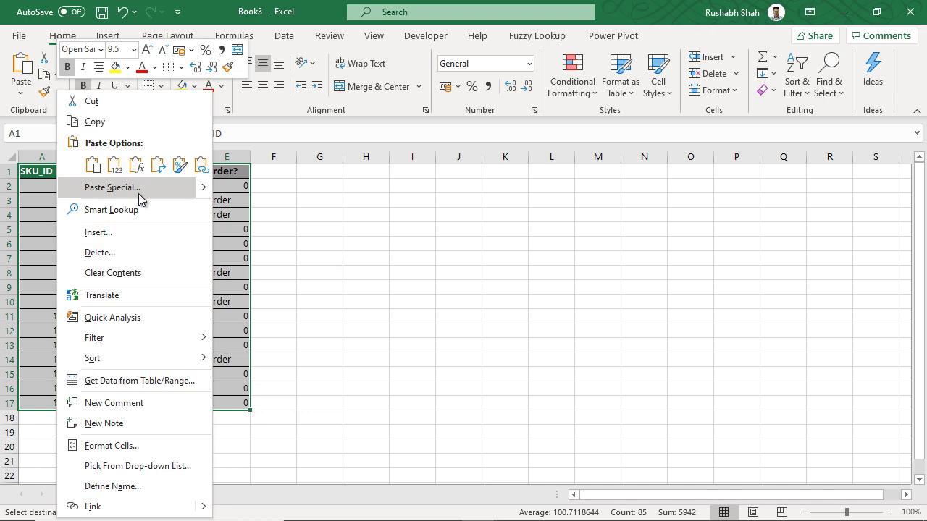
mouse_move(203, 187)
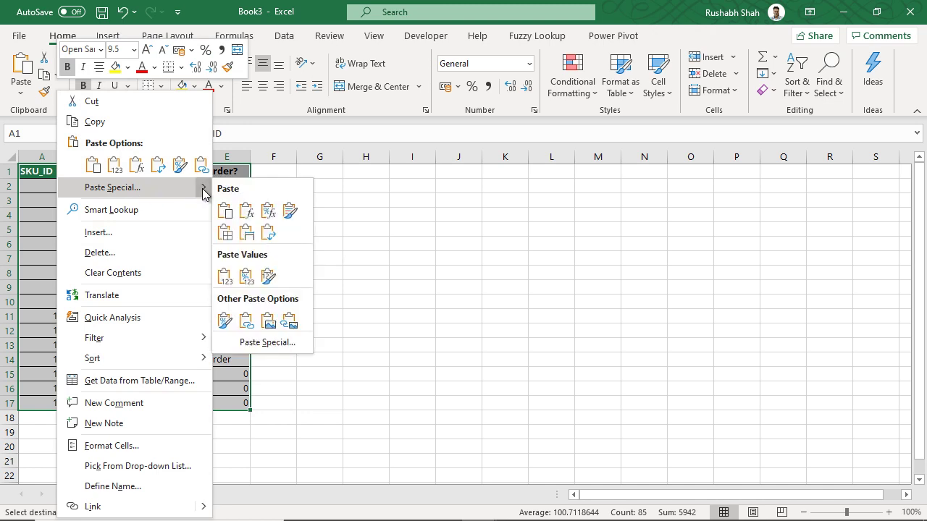
click(247, 231)
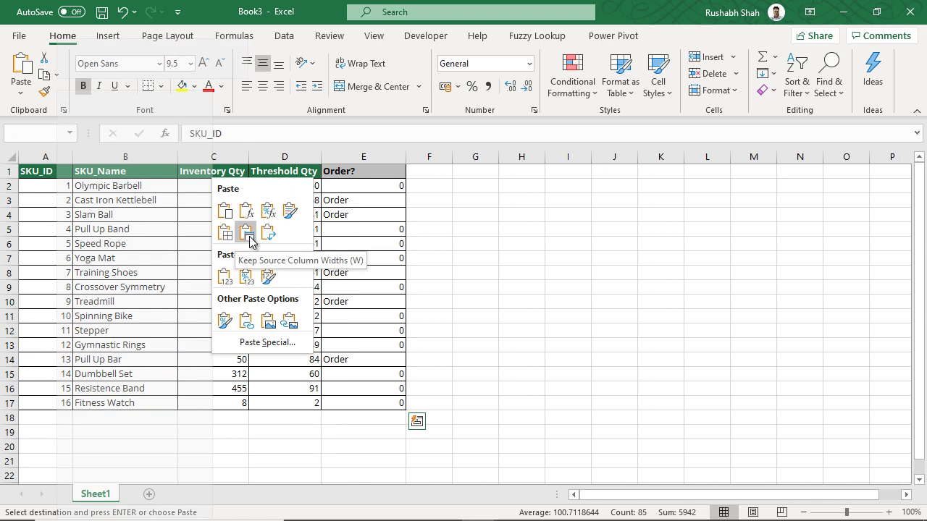
click(246, 231)
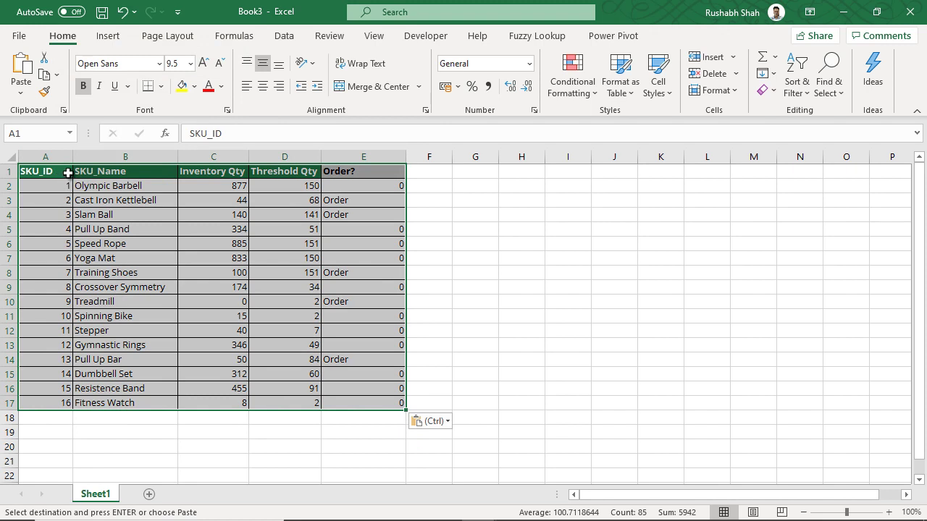
right_click(68, 173)
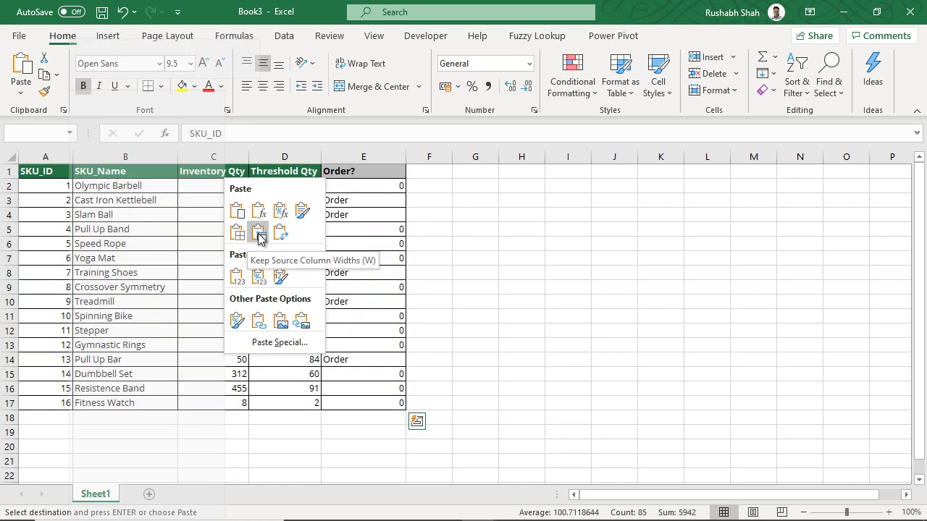
key(Escape)
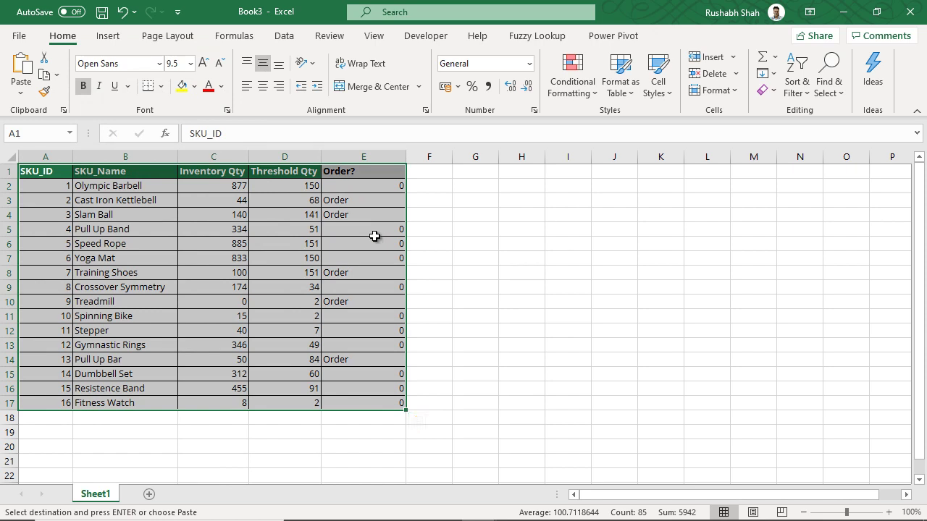
drag(249, 156, 287, 162)
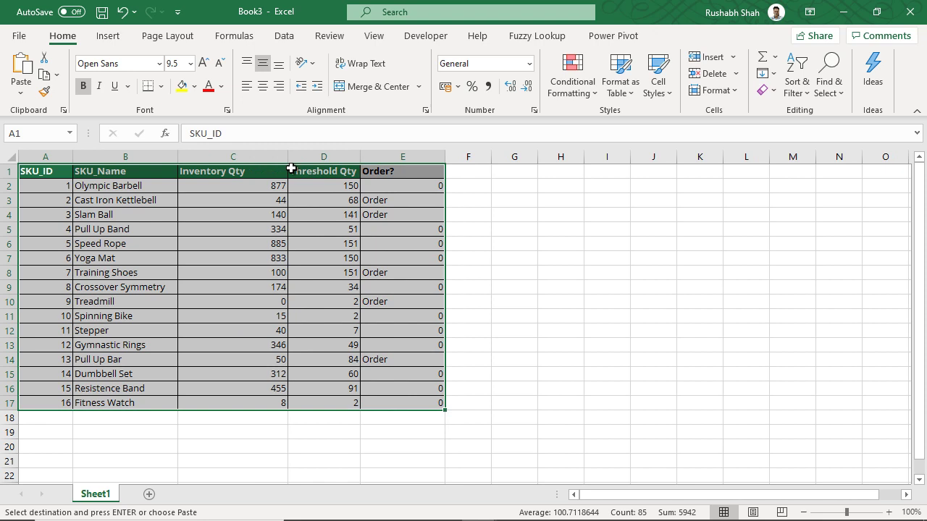
click(297, 215)
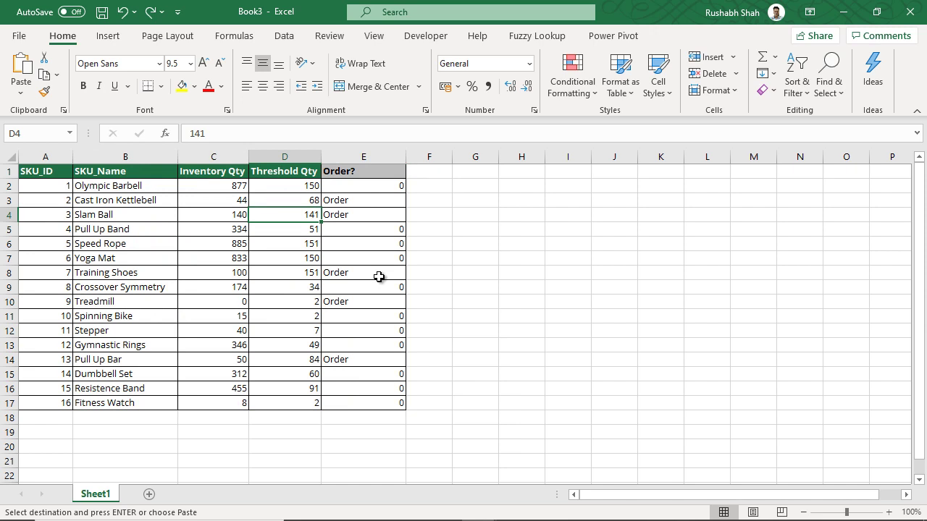
drag(225, 157, 276, 157)
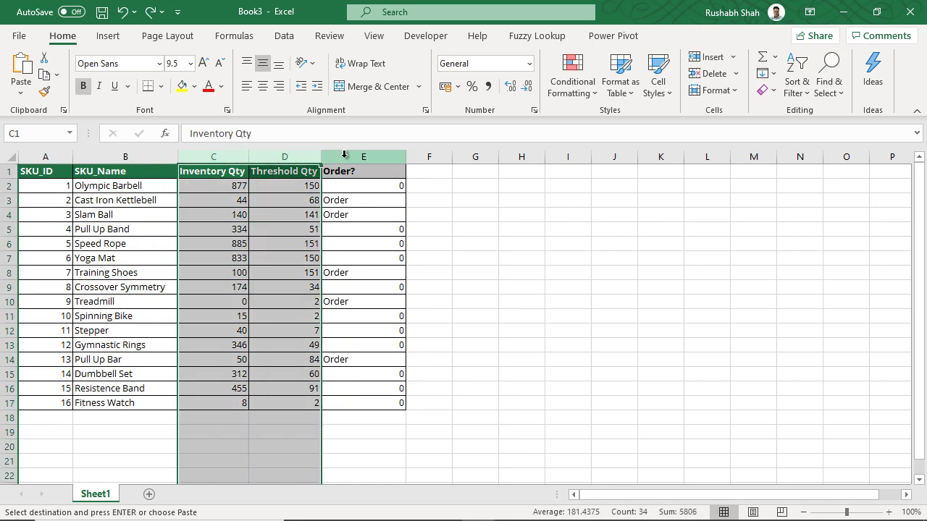
click(128, 155)
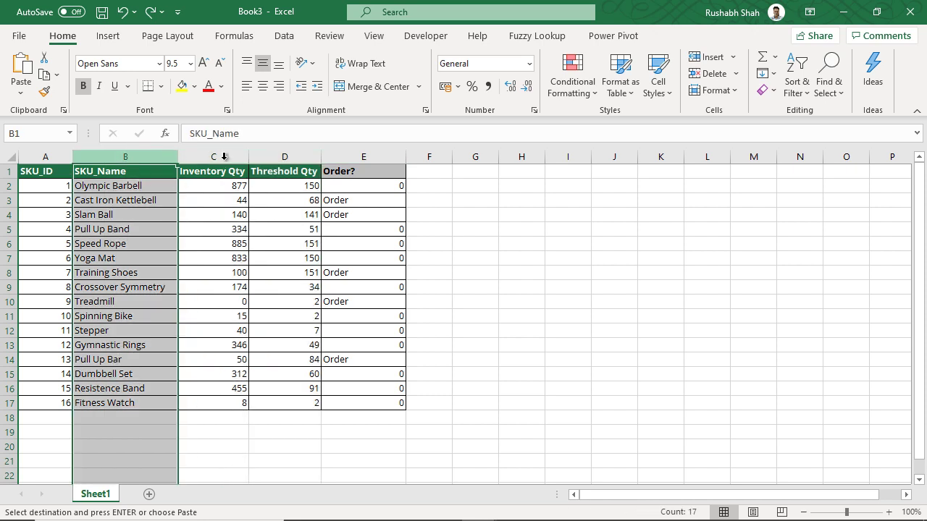
click(359, 156)
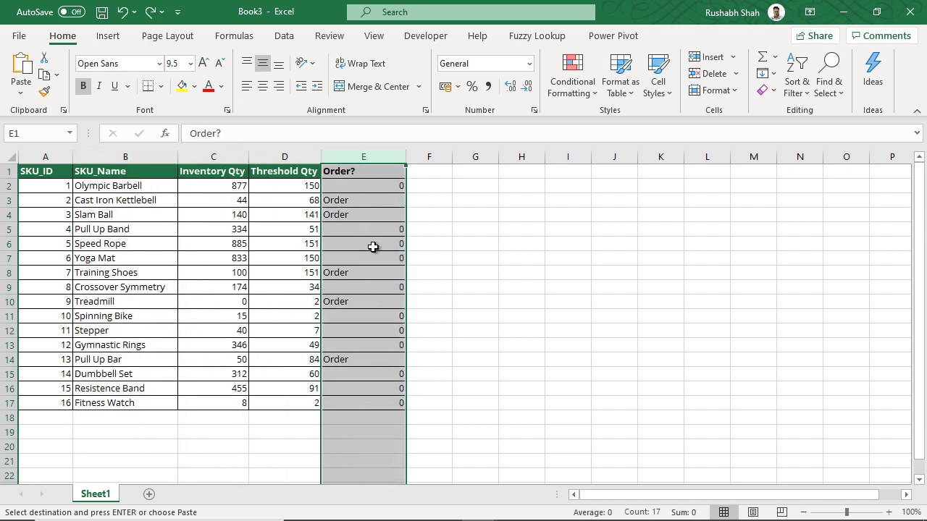
drag(232, 156, 270, 154)
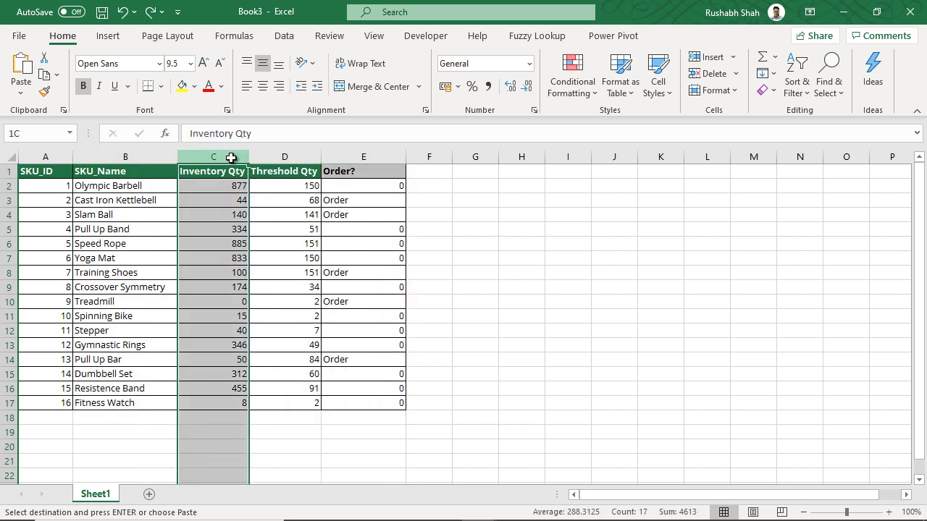
right_click(270, 153)
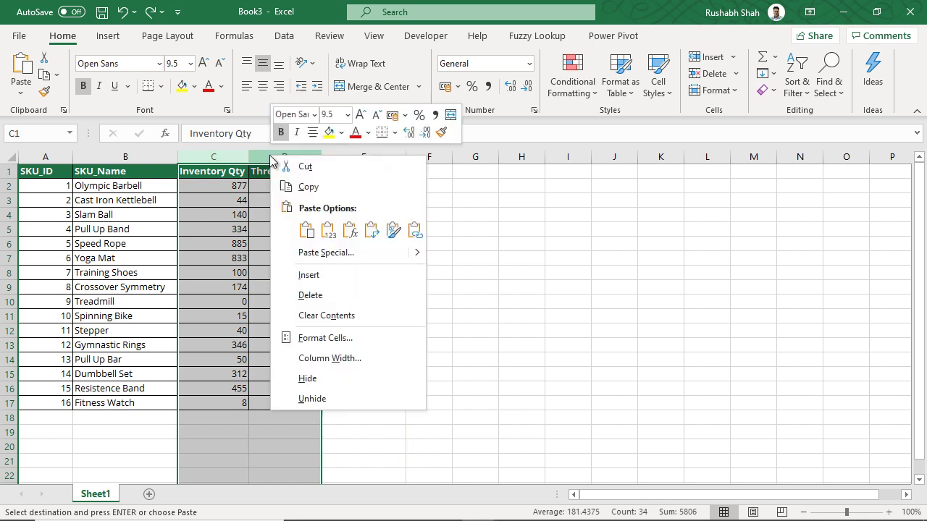
click(310, 296)
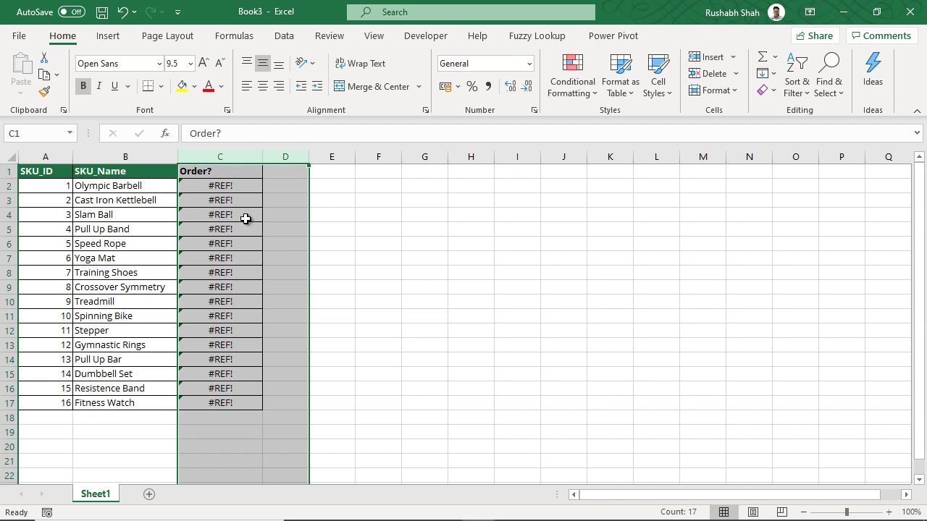
click(234, 186)
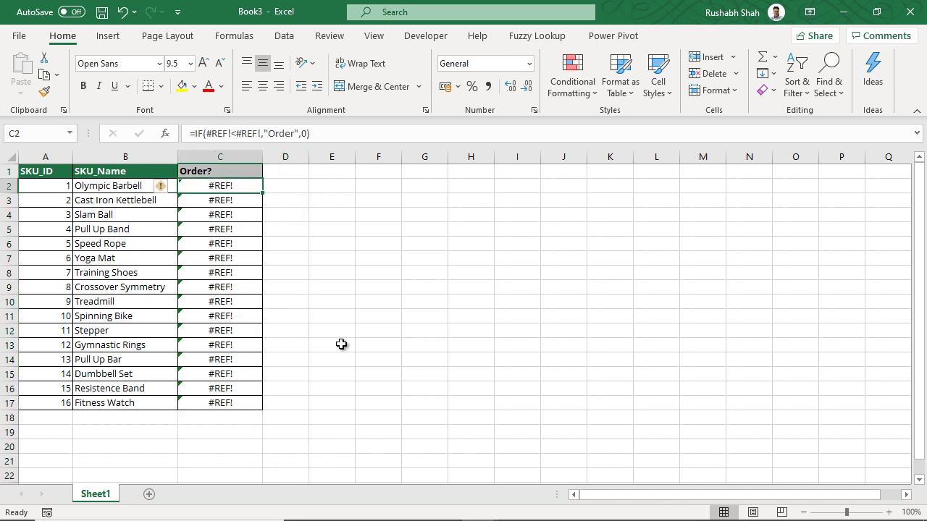
key(ctrl+z)
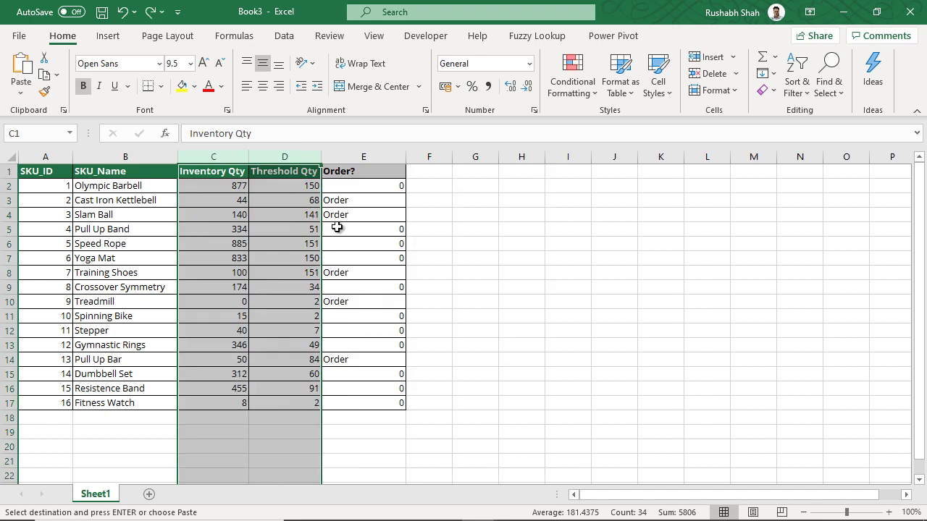
Paste the Order? results in E2:E17 back over themselves as plain values.
drag(355, 187, 349, 398)
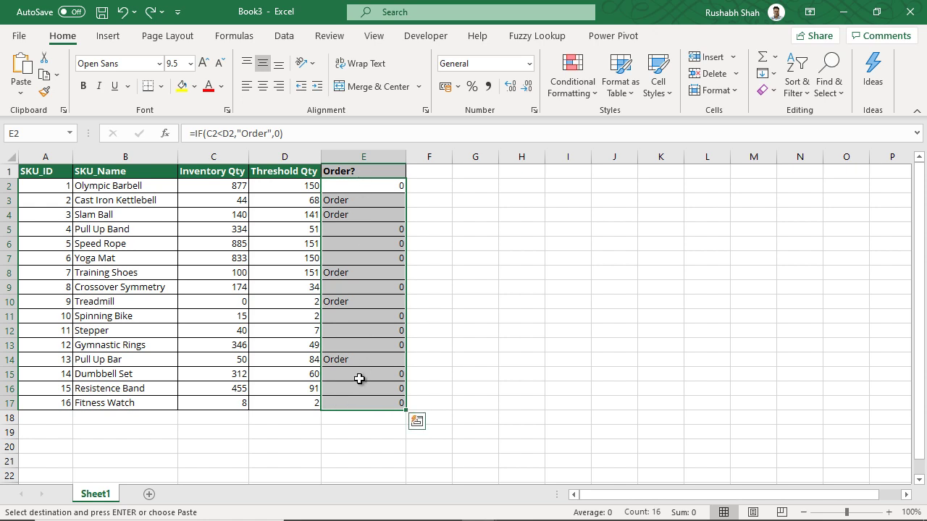
key(ctrl+c)
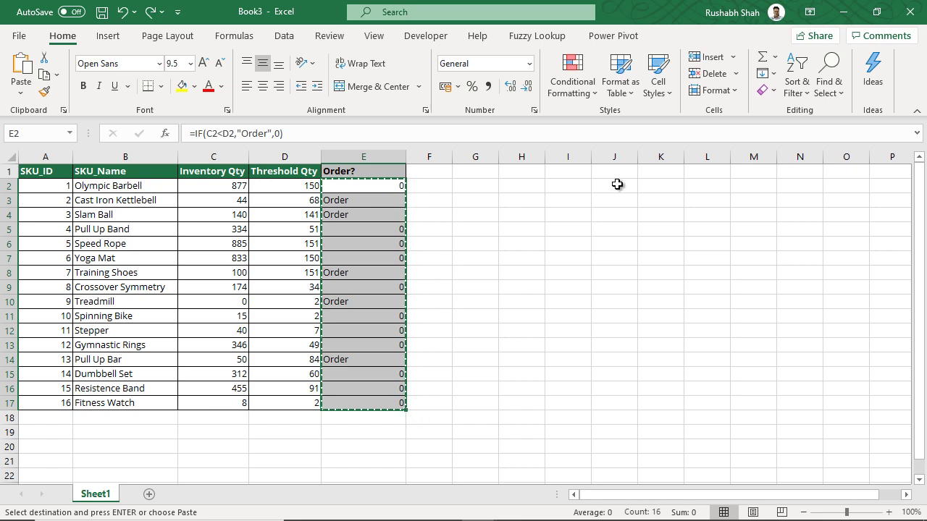
click(616, 186)
click(380, 188)
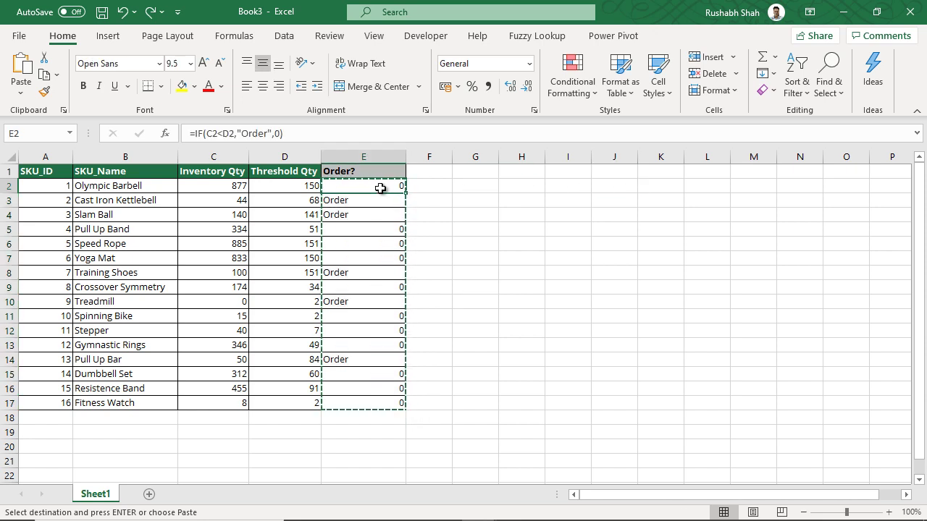
right_click(370, 188)
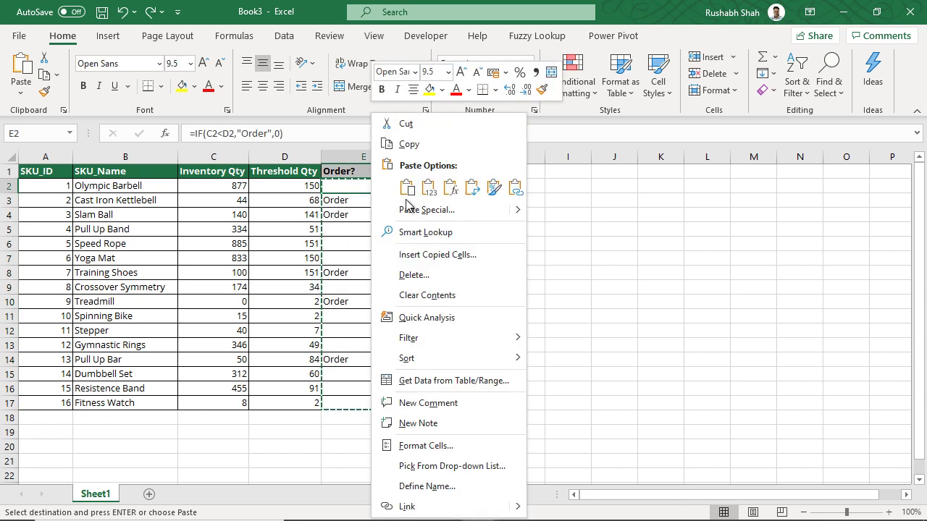
mouse_move(426, 209)
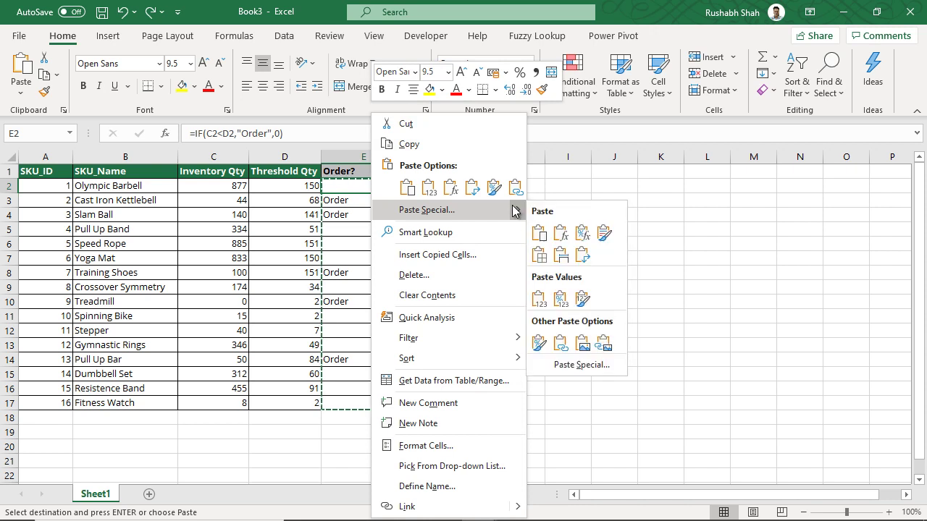
click(539, 299)
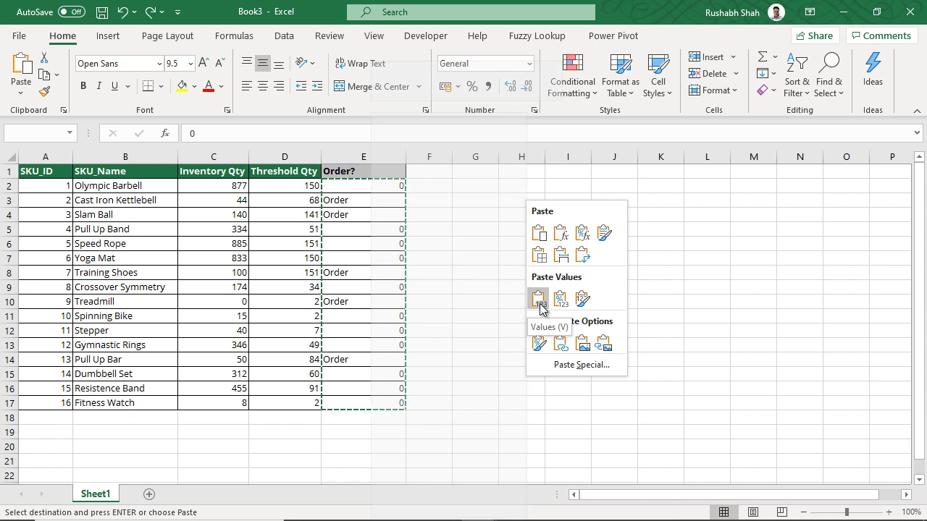
click(539, 300)
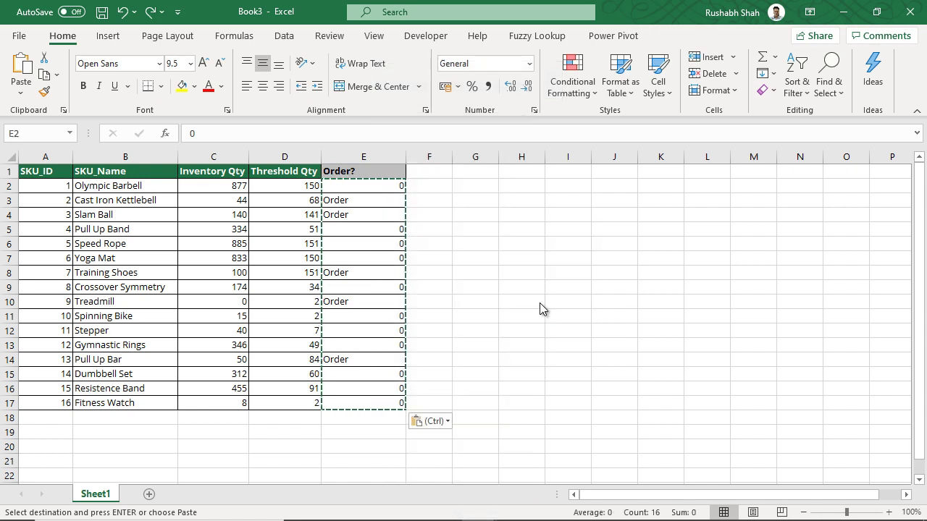
key(Escape)
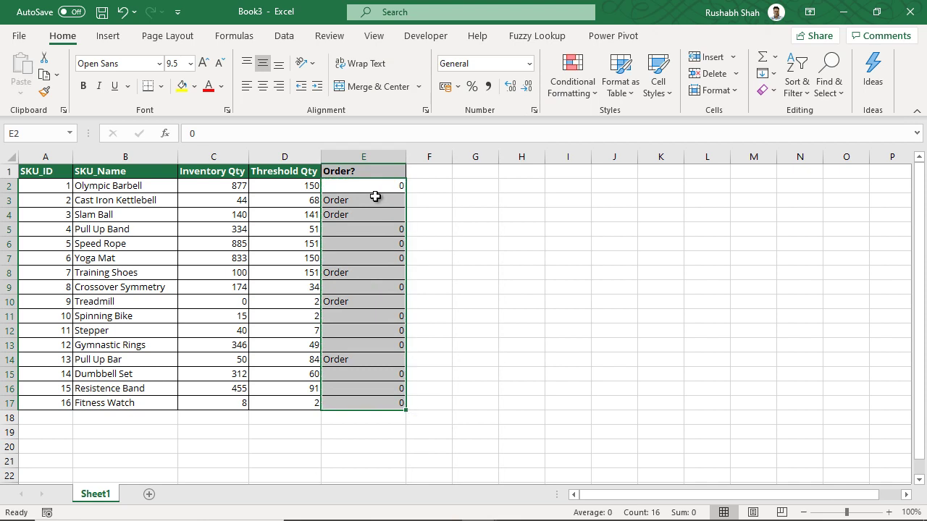
Change the Cast Iron Kettlebell inventory in C3 to 69 and confirm E3 stays unchanged.
click(372, 200)
key(F2)
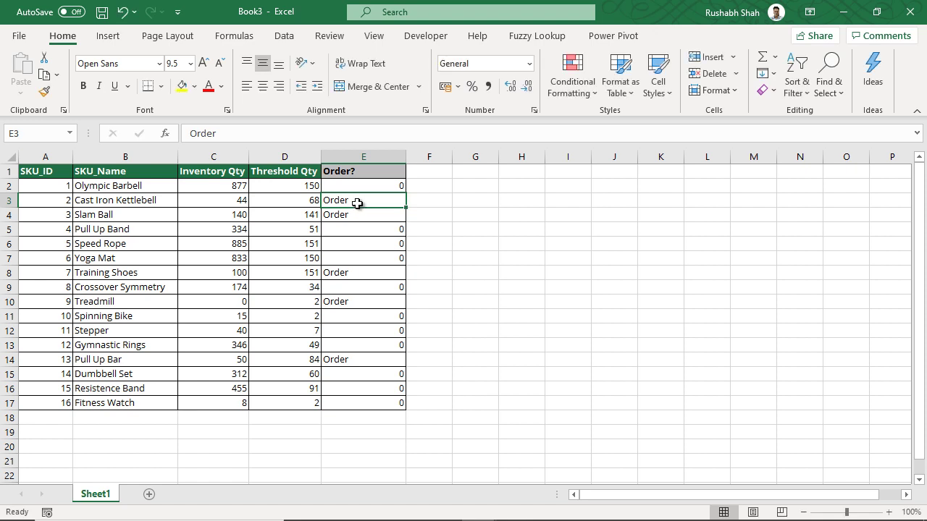
drag(342, 202, 219, 199)
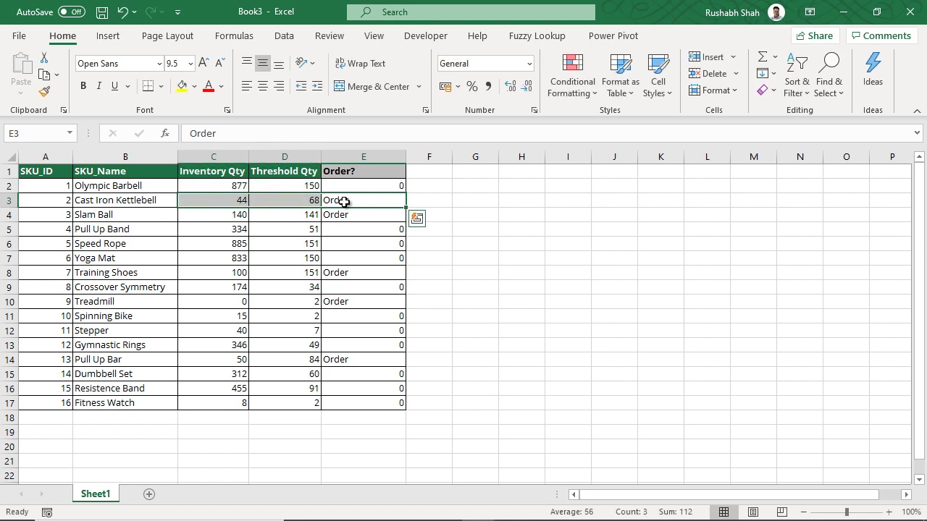
click(221, 201)
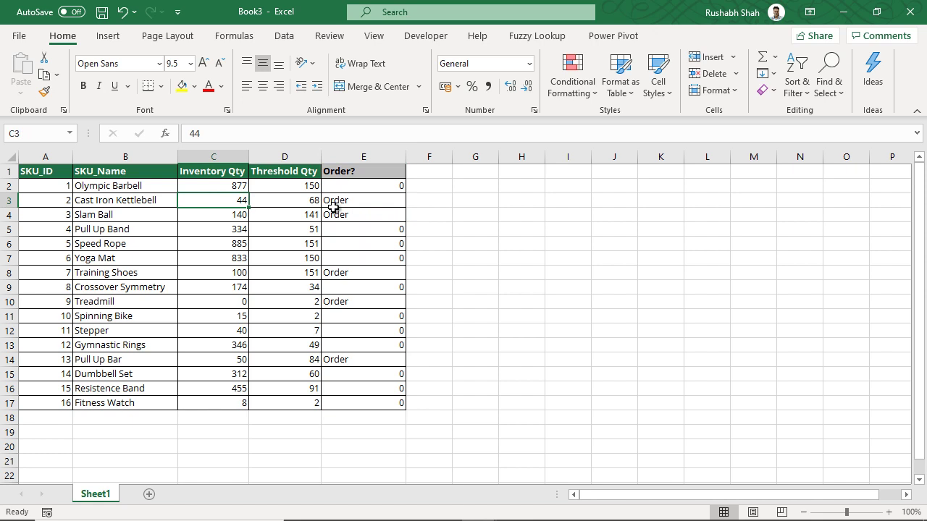
text(69)
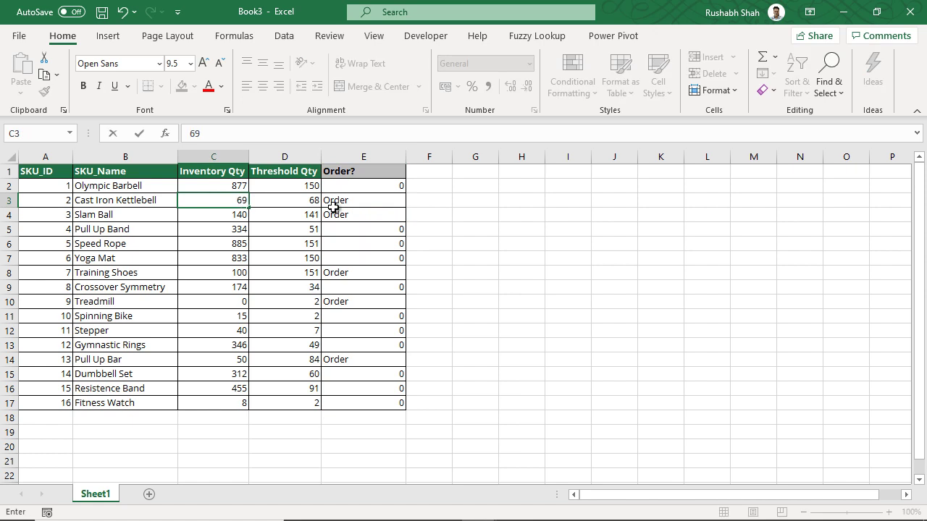
key(Return)
drag(373, 200, 246, 204)
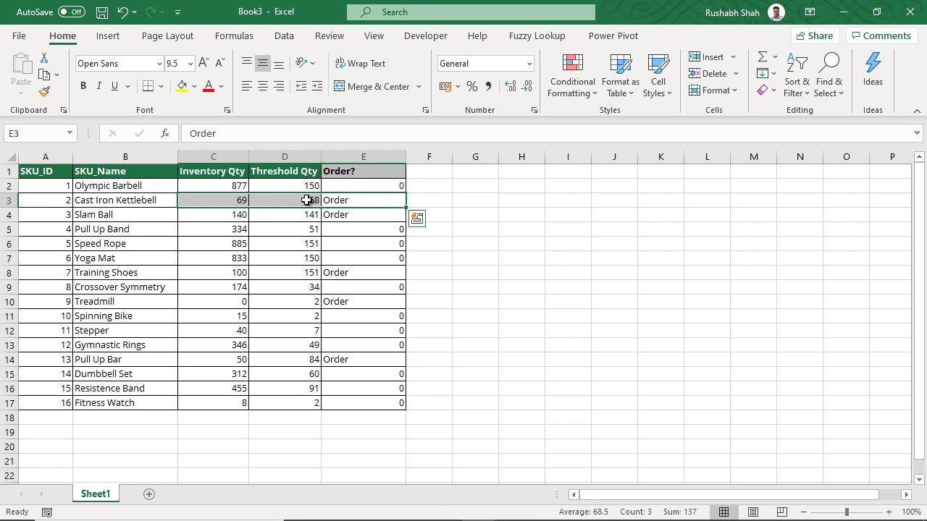
click(367, 200)
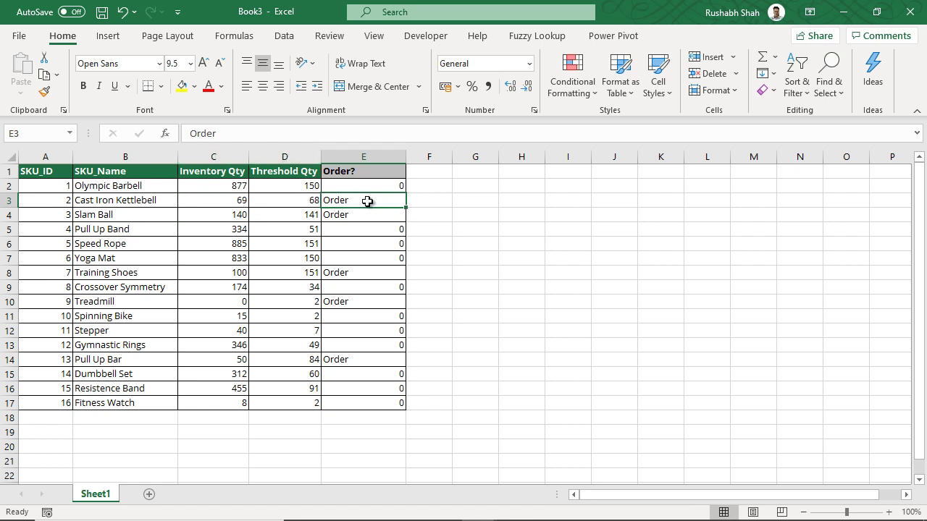
Delete the Inventory Qty and Threshold Qty columns, leaving the fixed Order? values.
drag(231, 156, 279, 156)
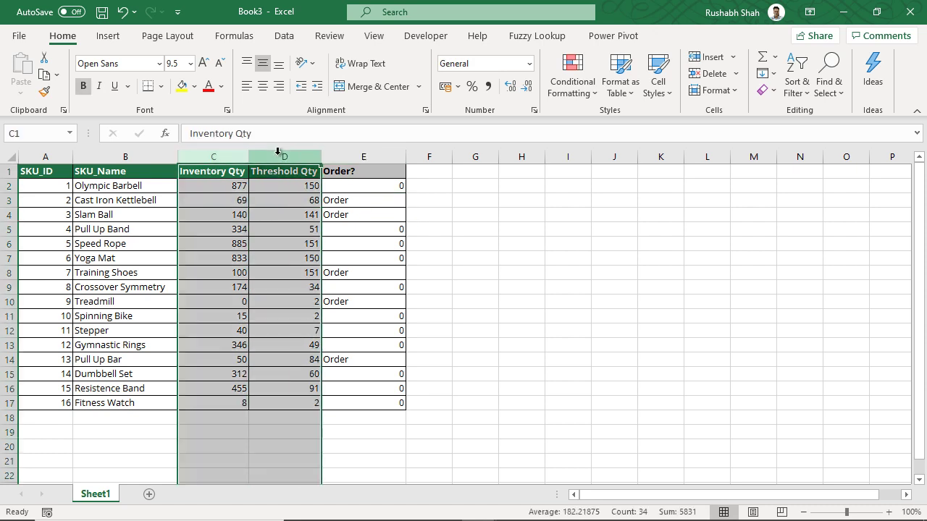
right_click(280, 157)
click(300, 294)
drag(228, 175, 228, 399)
click(62, 186)
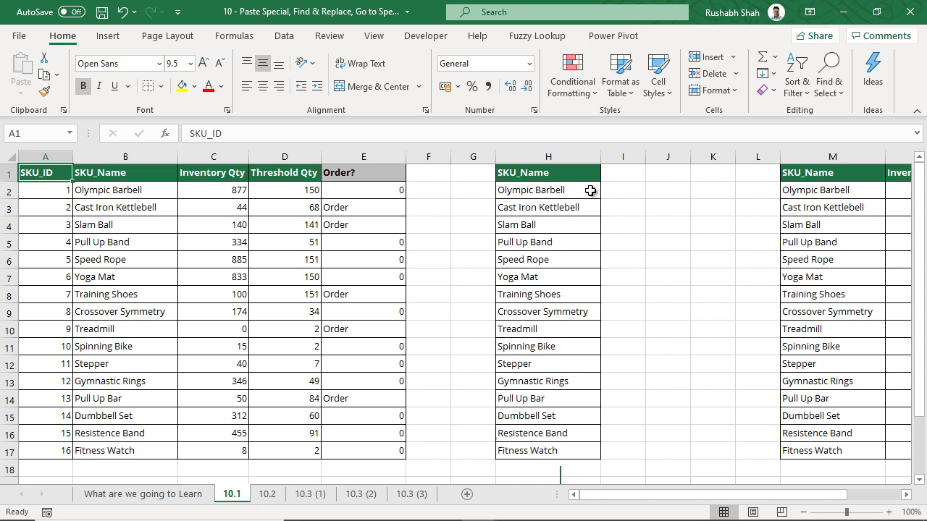
Copy the SKU_Name list and paste it transposed across row 22 starting at H22.
drag(590, 191, 565, 451)
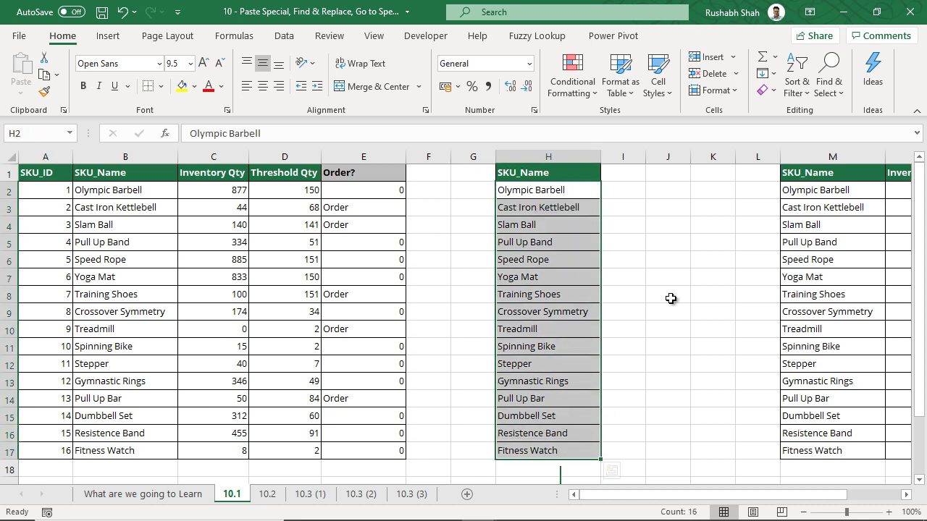
key(ctrl+Up)
key(ctrl+shift+Down)
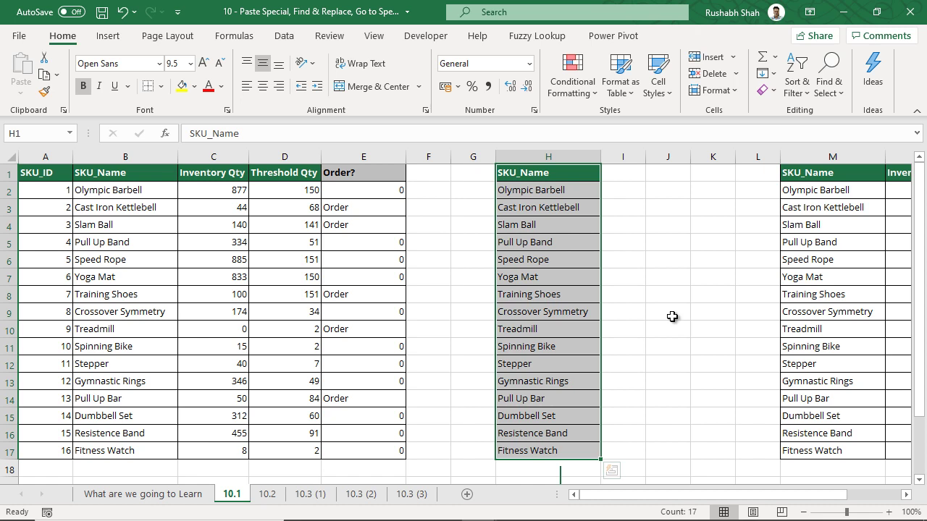
key(ctrl+c)
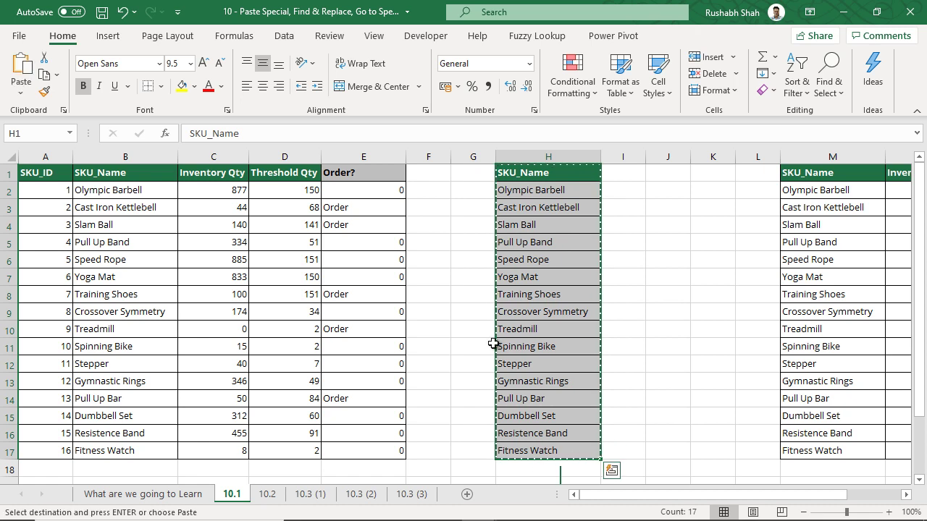
scroll(630, 290, down, 2)
scroll(634, 288, down, 2)
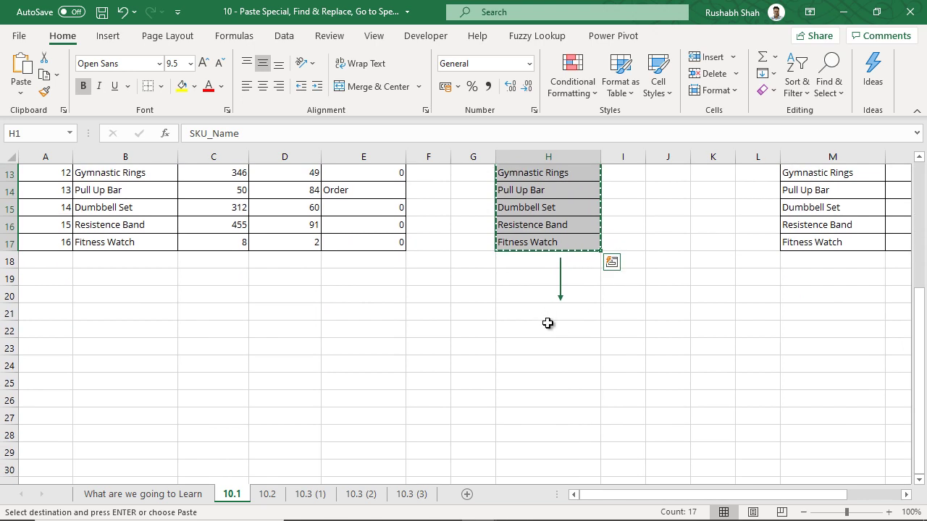
click(548, 331)
scroll(548, 326, up, 4)
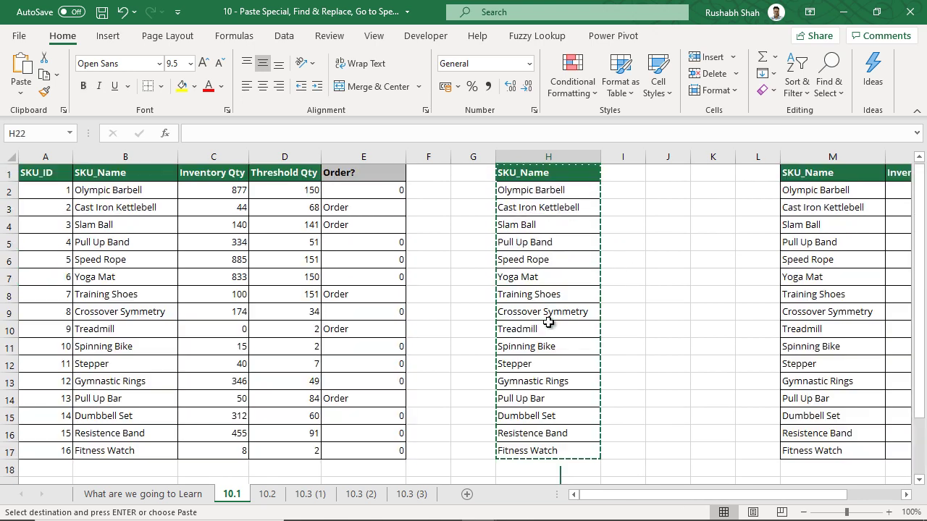
scroll(608, 347, down, 3)
scroll(583, 369, down, 1)
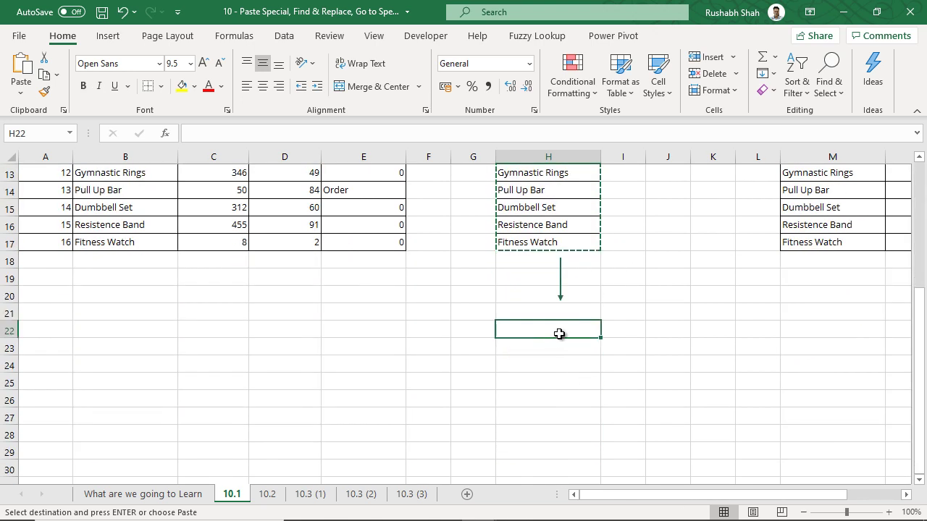
right_click(557, 329)
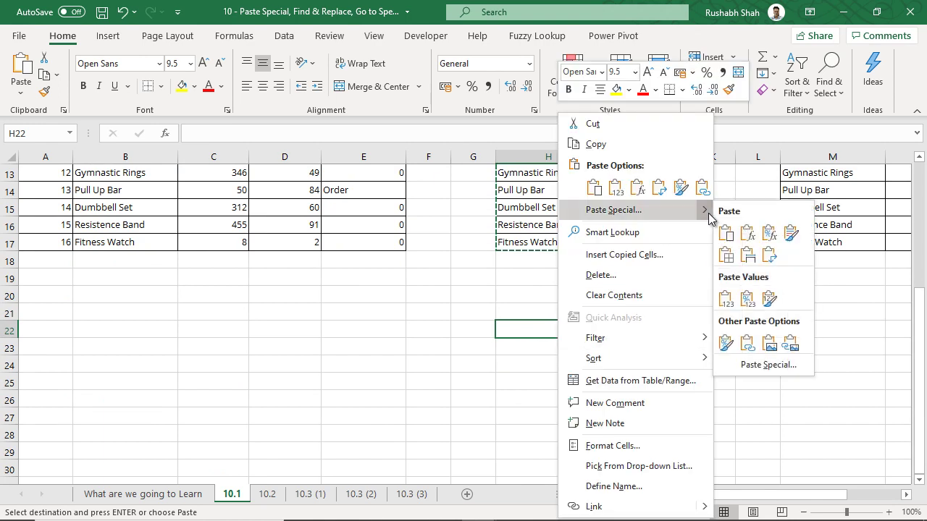
click(769, 261)
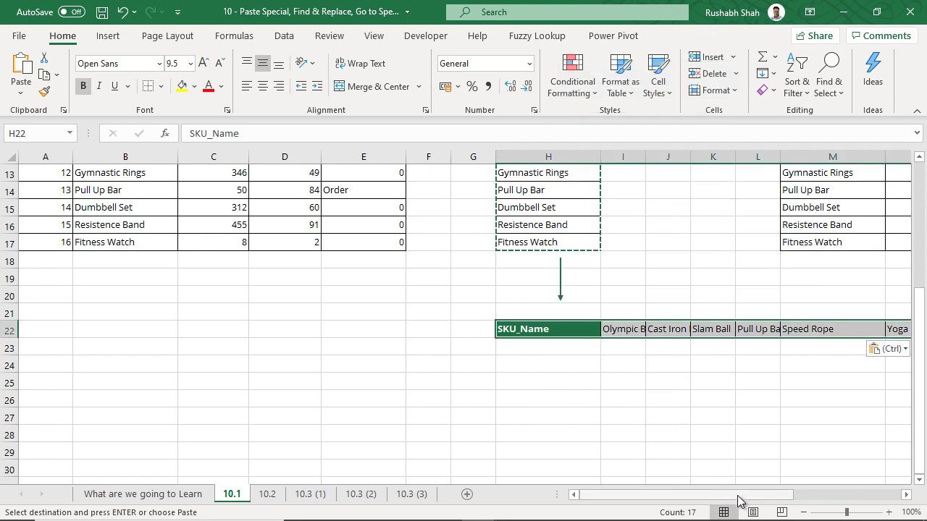
Copy the transposed names row and paste it back as a vertical list at H24.
mouse_move(740, 499)
mouse_down()
mouse_move(853, 499)
mouse_move(818, 502)
mouse_up()
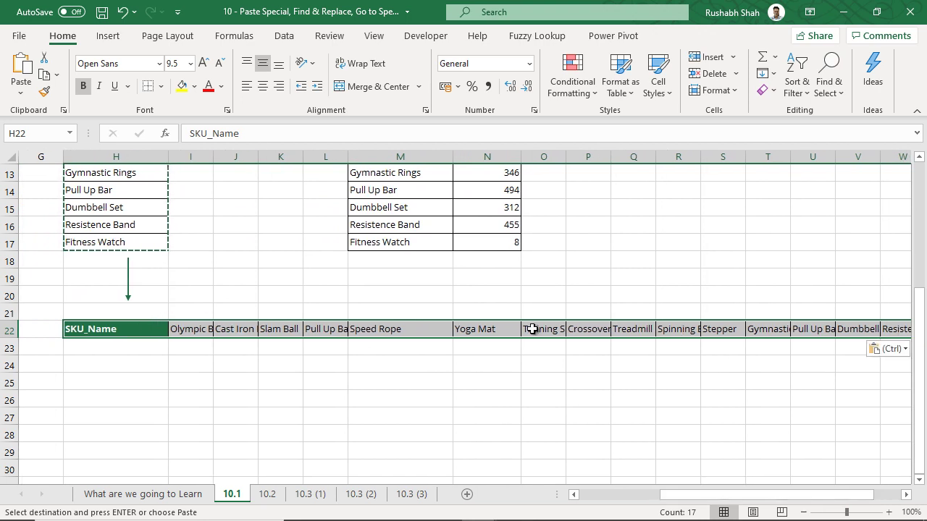
key(ctrl+c)
right_click(149, 365)
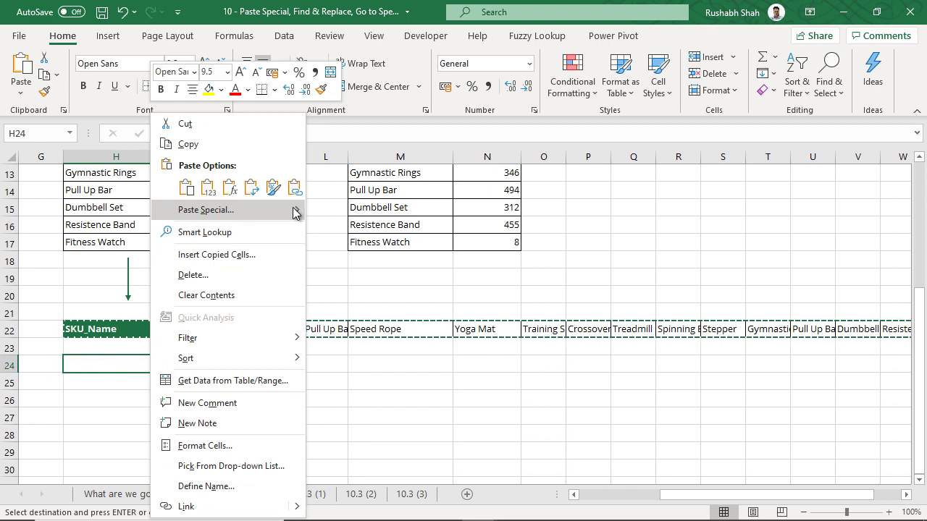
mouse_move(205, 210)
click(360, 253)
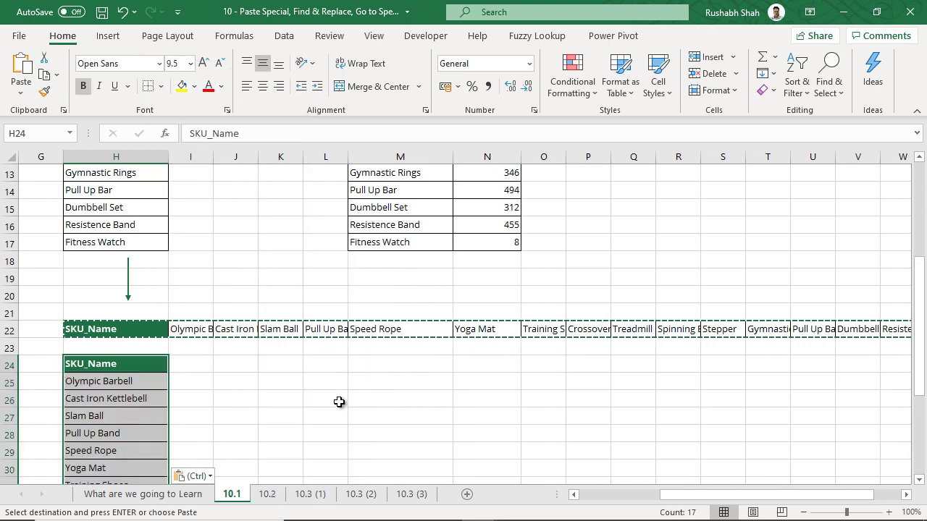
scroll(333, 403, down, 2)
scroll(333, 403, up, 3)
scroll(333, 402, up, 4)
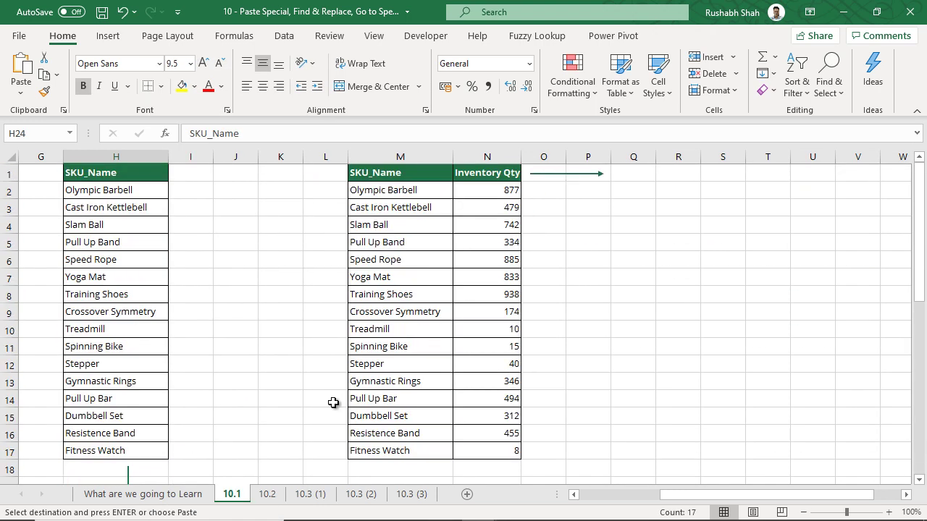
scroll(333, 403, down, 3)
scroll(366, 374, down, 2)
scroll(356, 387, up, 5)
Transpose the SKU_Name and Inventory Qty table (M1:N17) into two rows starting at Q1.
key(Escape)
drag(408, 180, 474, 454)
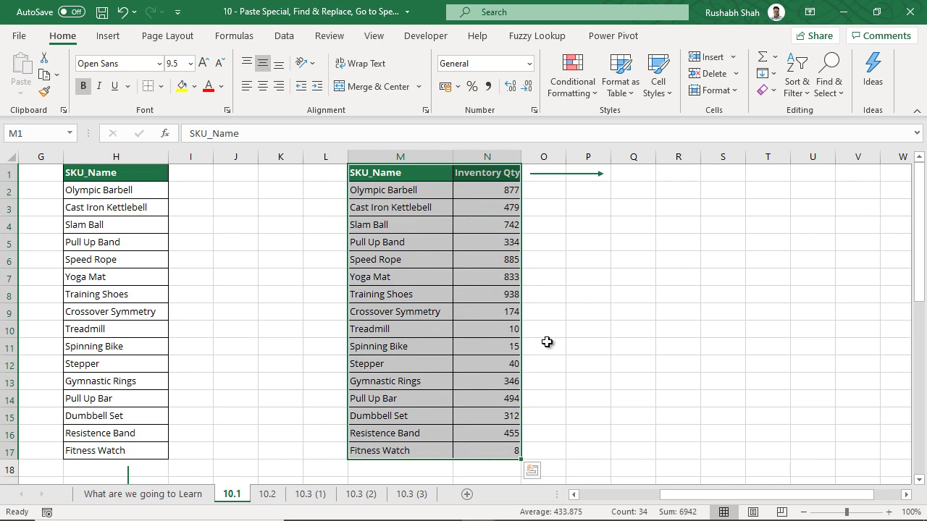
key(ctrl+c)
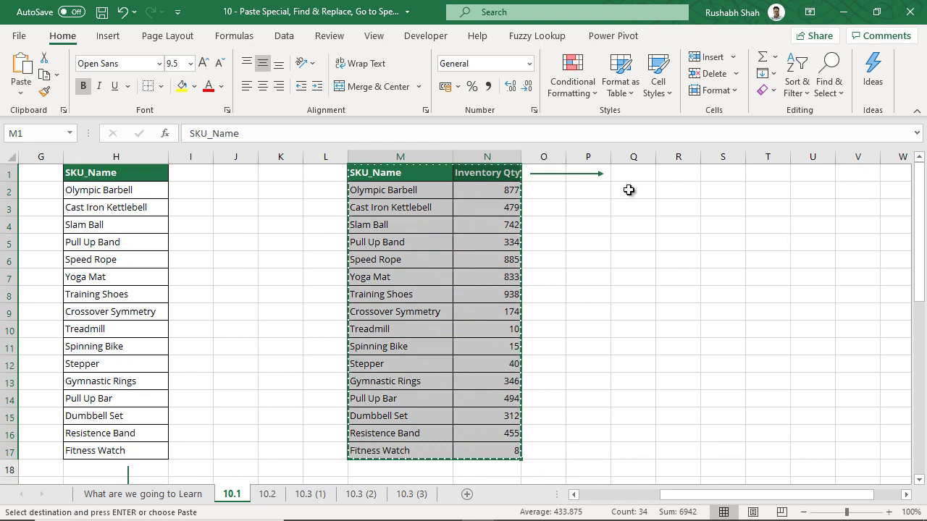
click(642, 172)
right_click(642, 172)
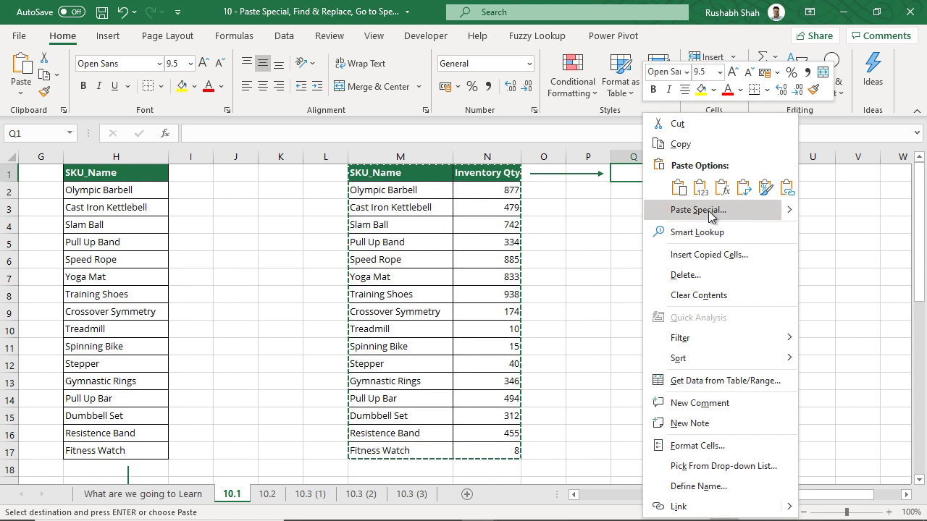
mouse_move(698, 209)
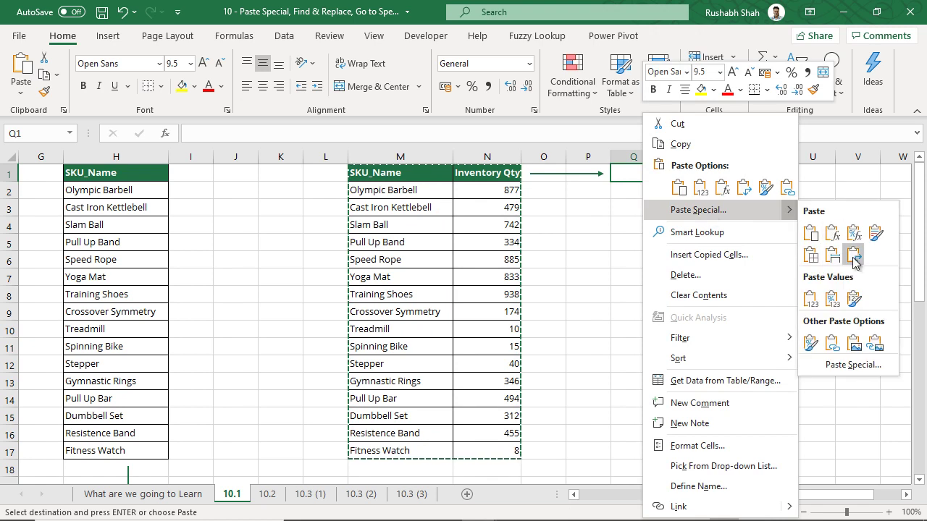
click(855, 254)
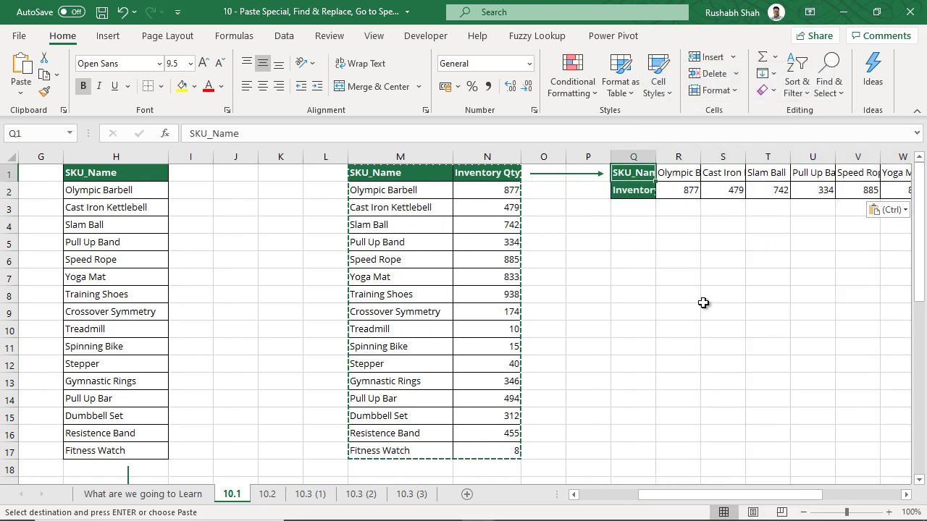
key(Escape)
Scroll right to view the last transposed columns, then go to the What are we going to Learn sheet.
click(906, 494)
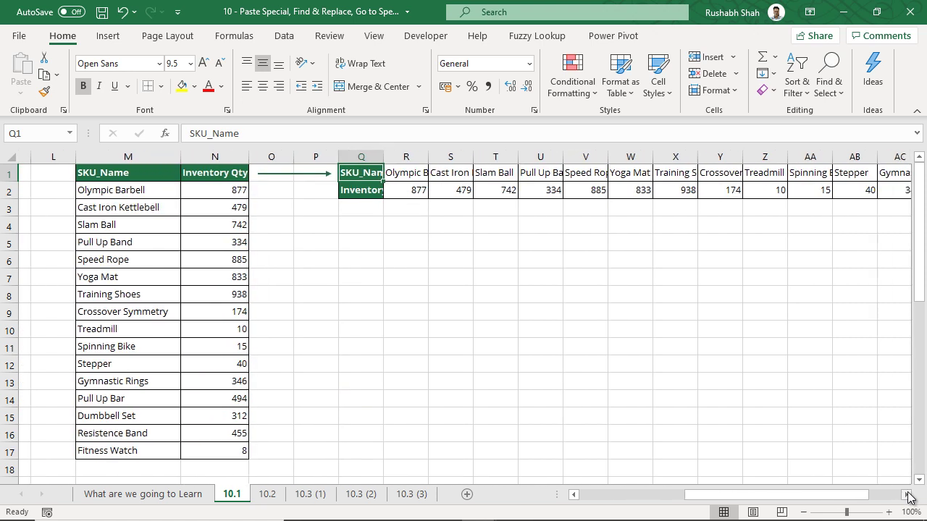
click(906, 494)
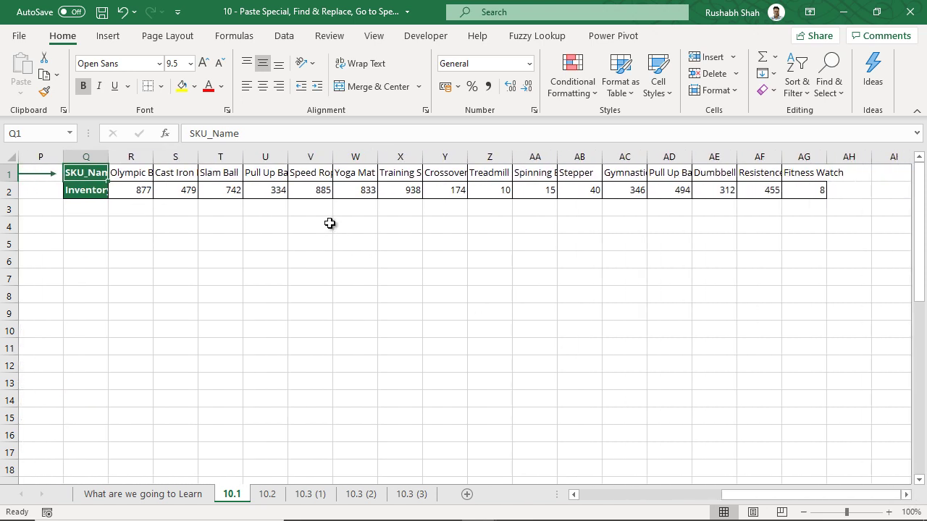
click(197, 495)
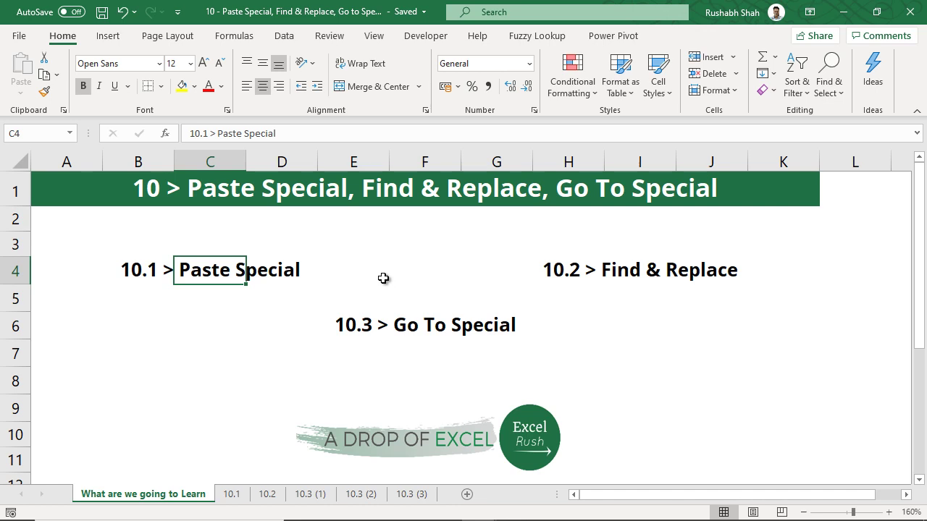
Switch to sheet 10.2 and select the Department values C2:C11.
click(666, 275)
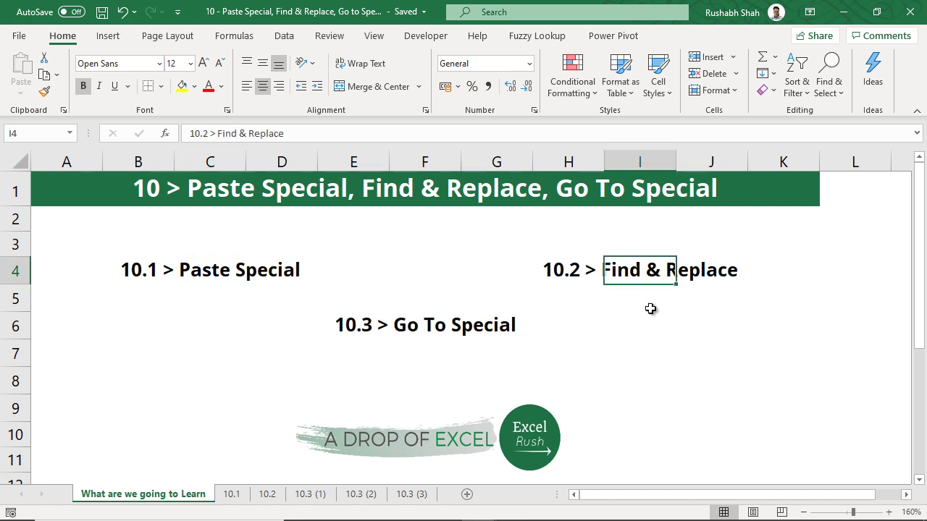
click(270, 494)
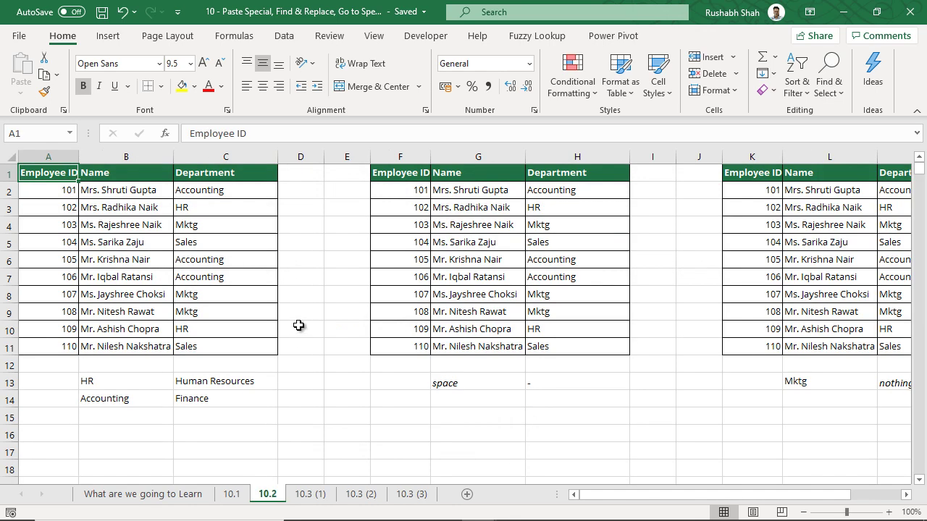
drag(217, 190, 220, 346)
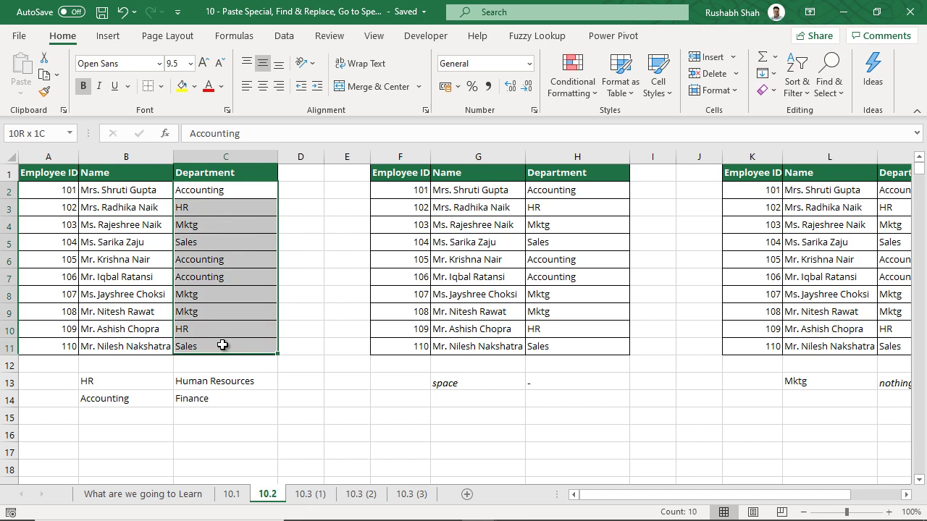
key(ctrl+v)
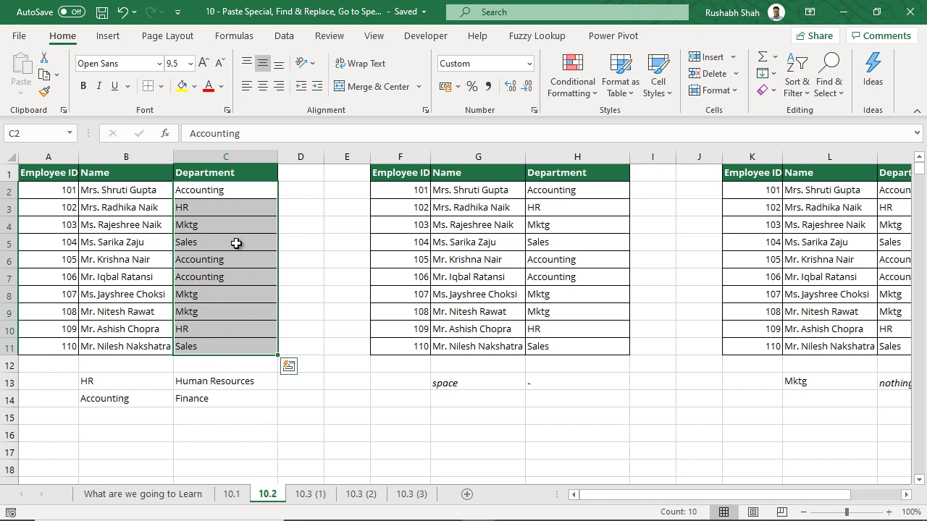
Give the HR cells H3 and H10 a yellow fill.
click(230, 208)
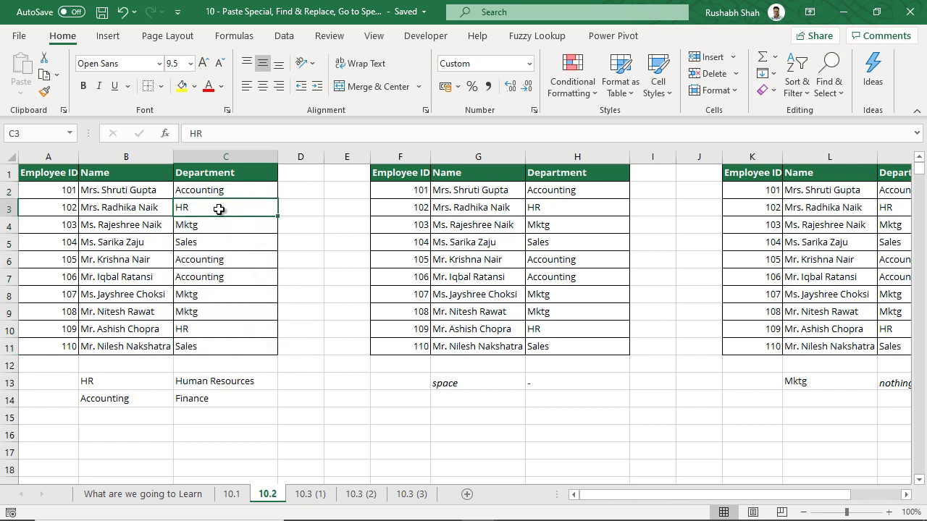
click(535, 210)
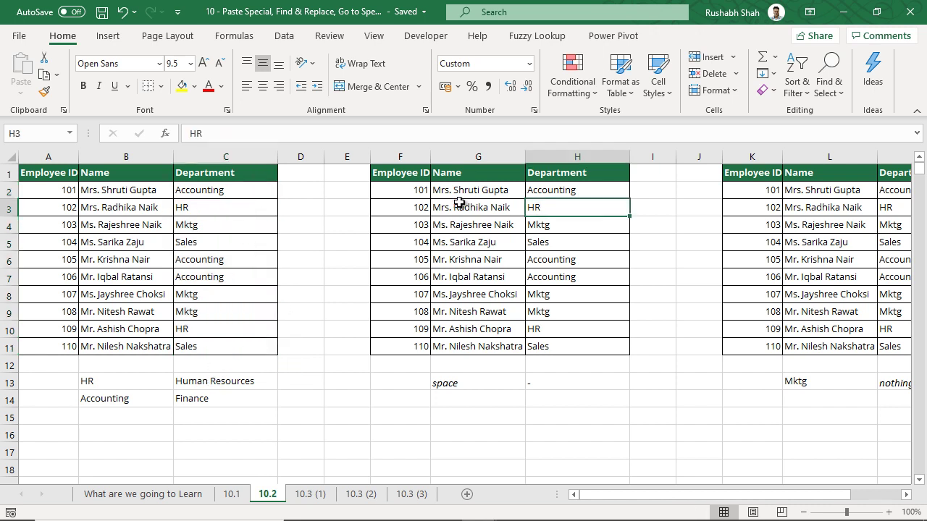
click(183, 87)
click(552, 330)
click(183, 87)
click(215, 208)
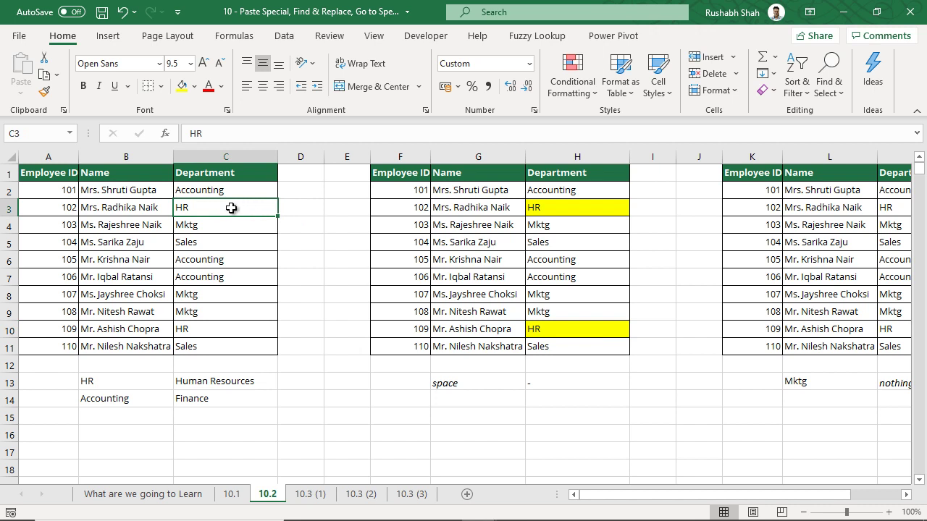
key(ctrl+h)
Reopen Find on its Find tab and enter HR as the search text.
mouse_move(488, 198)
mouse_down()
mouse_move(389, 69)
mouse_move(351, 47)
mouse_up()
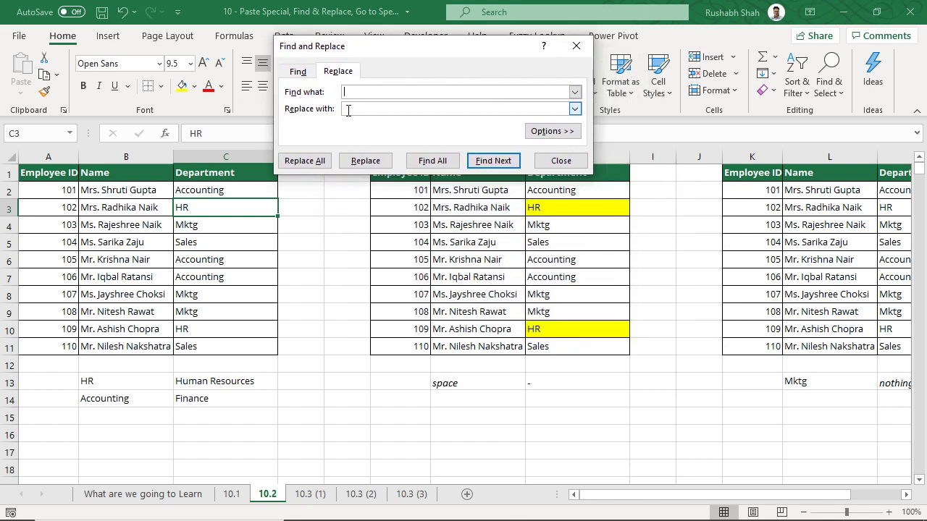
key(Escape)
key(ctrl+f)
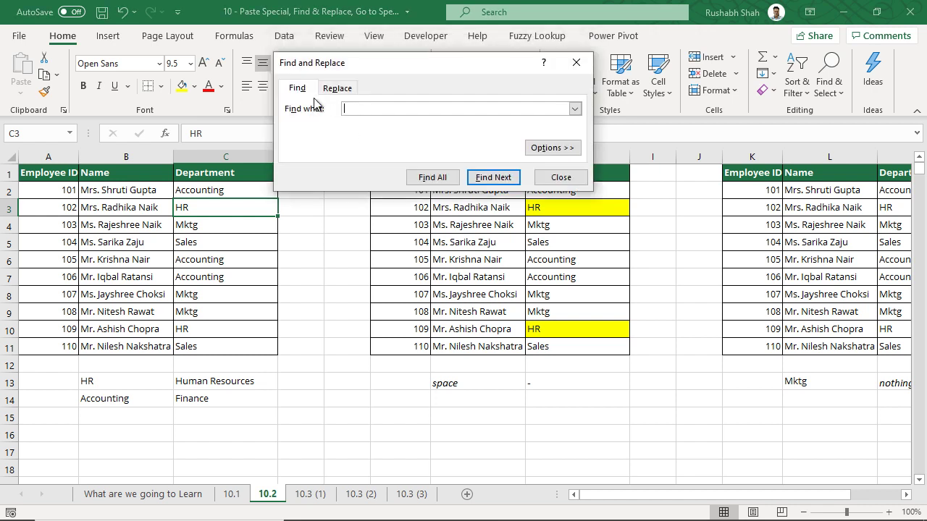
click(338, 88)
click(337, 88)
click(305, 90)
text(HR)
Step through five HR matches with Find Next, then close the dialog and reselect C3.
click(482, 180)
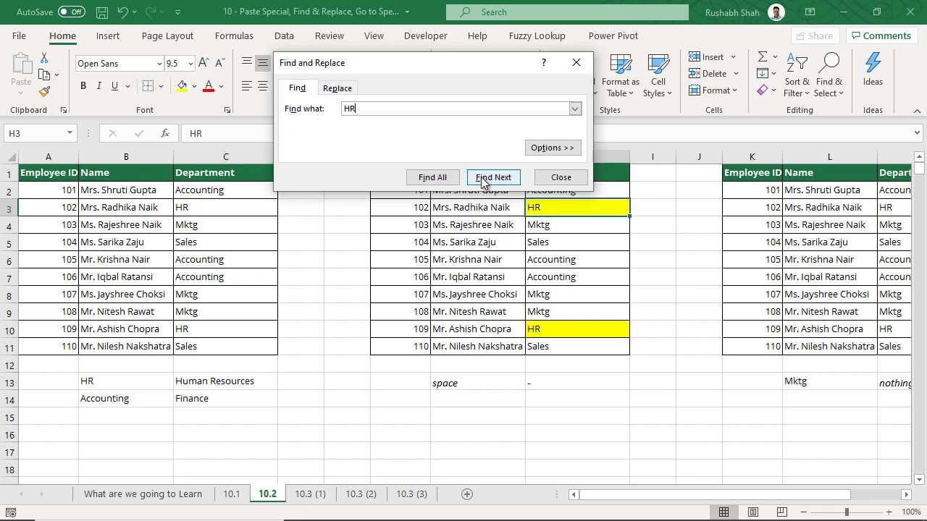
click(483, 179)
click(483, 179)
click(483, 180)
click(482, 180)
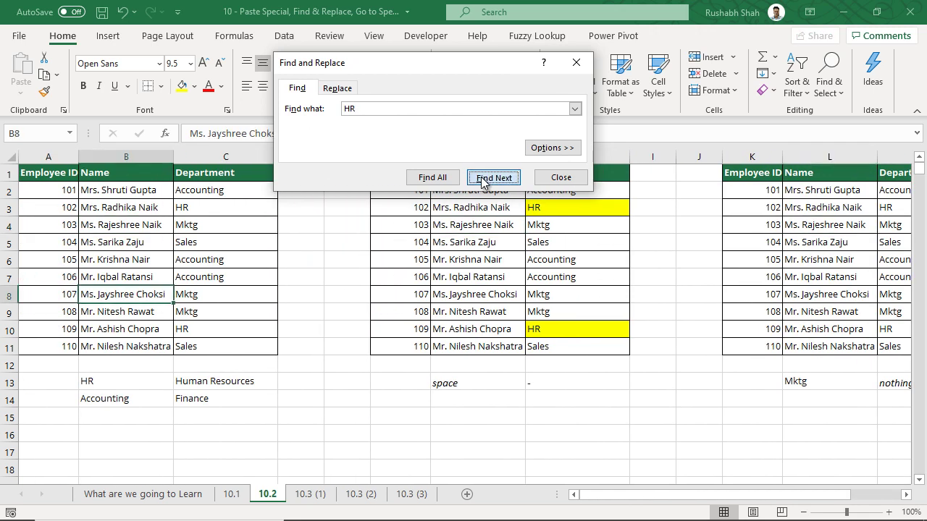
click(340, 89)
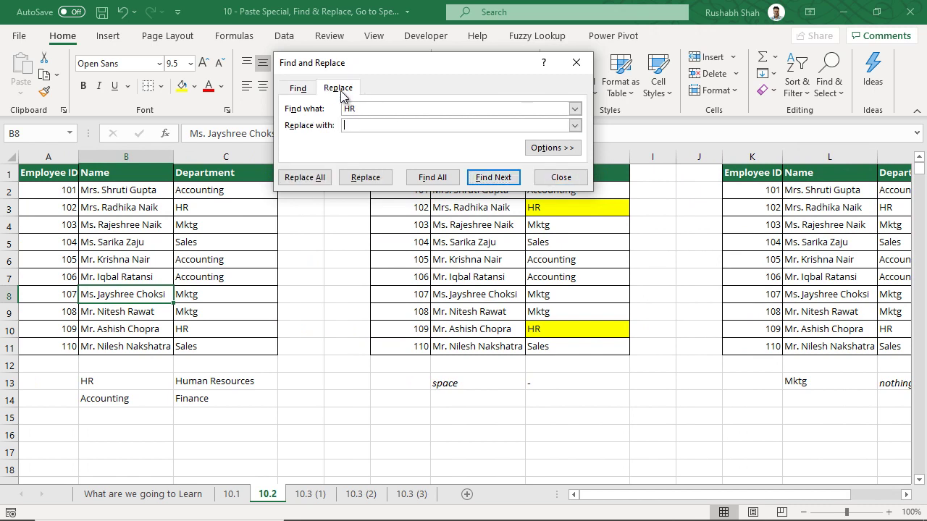
click(560, 177)
click(227, 211)
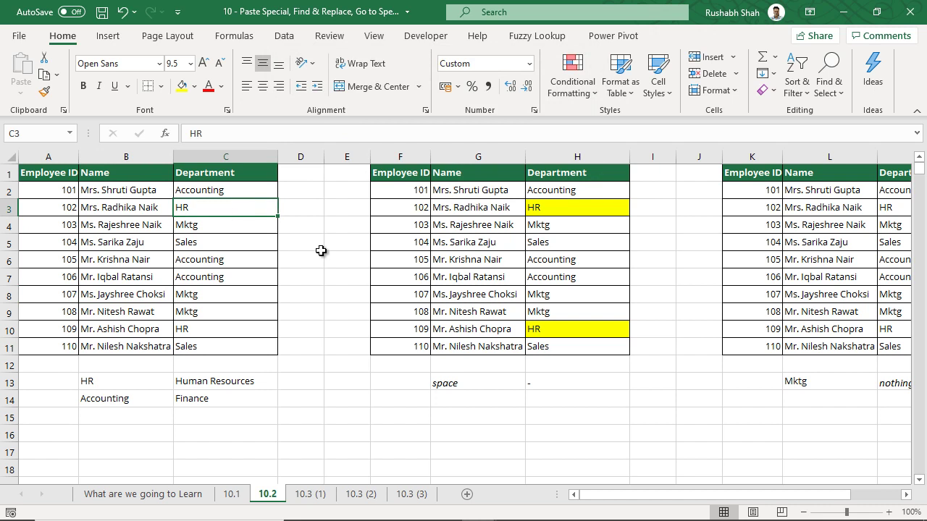
key(ctrl+h)
text(Human Resources)
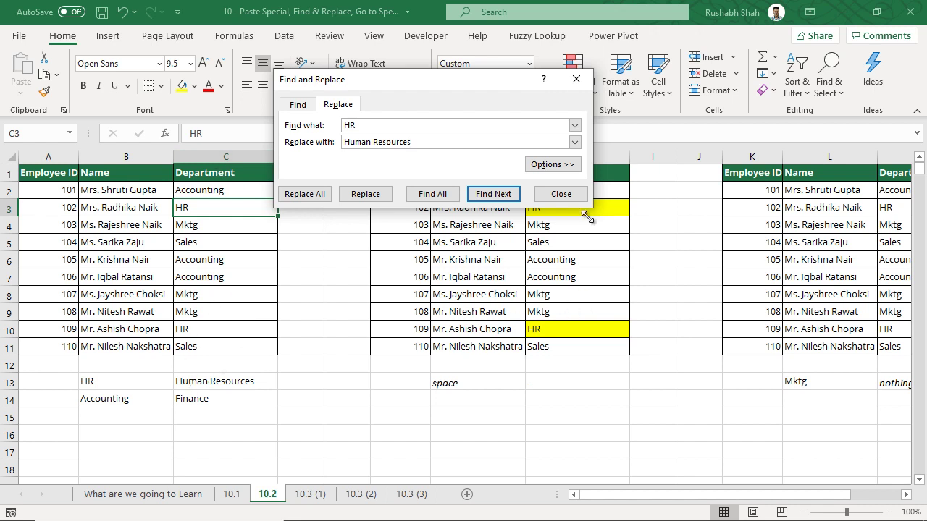
drag(471, 76, 395, 68)
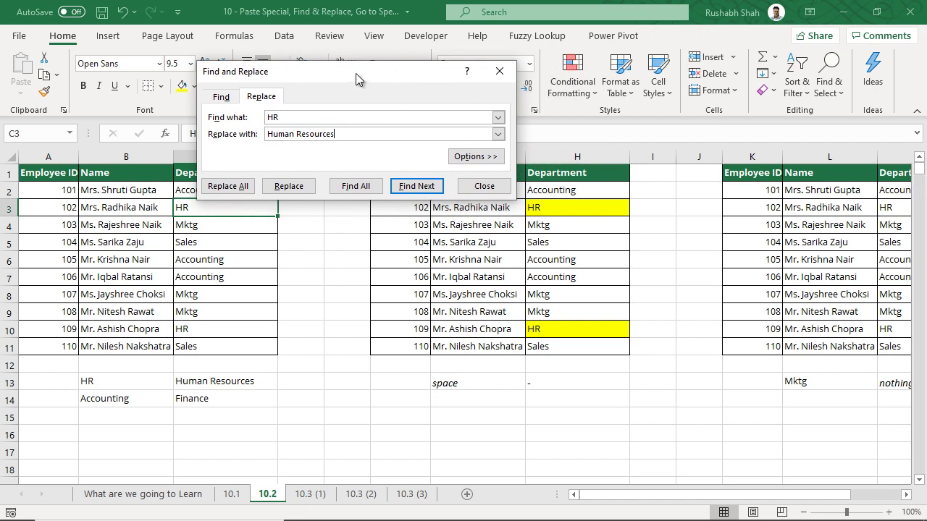
drag(377, 84, 436, 100)
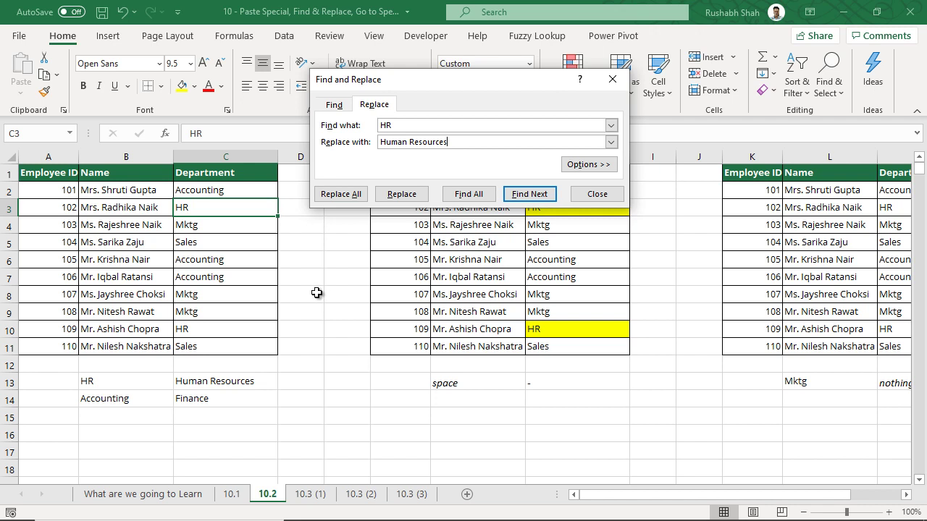
click(354, 194)
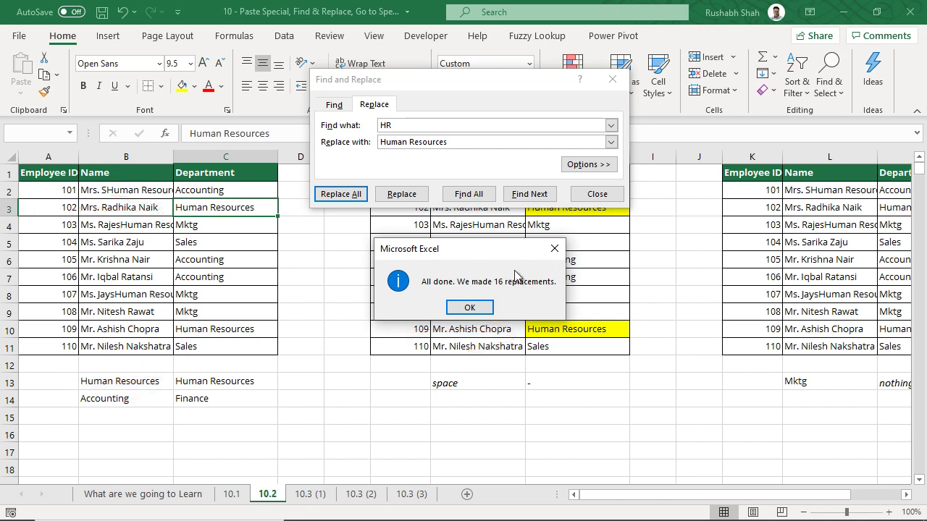
click(469, 307)
click(596, 194)
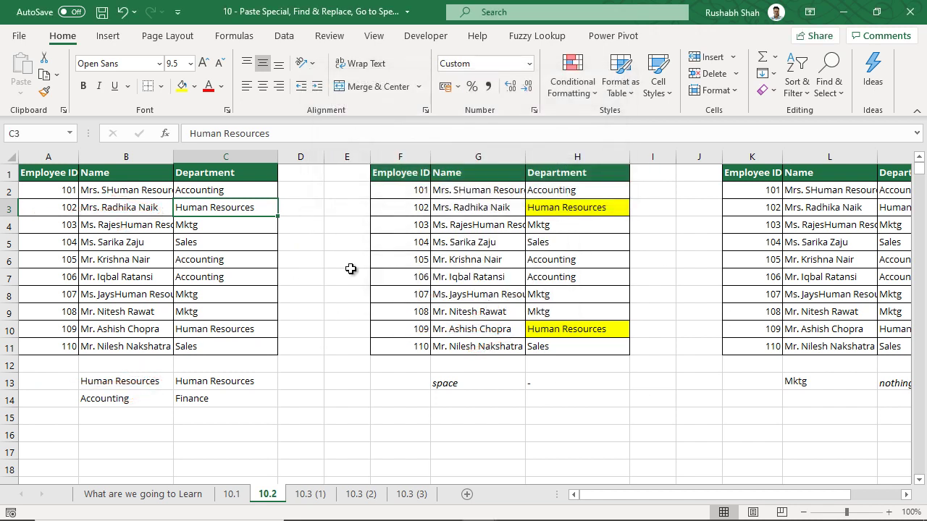
Undo the earlier change, then replace HR with Human Resources within C2:C11.
key(ctrl+z)
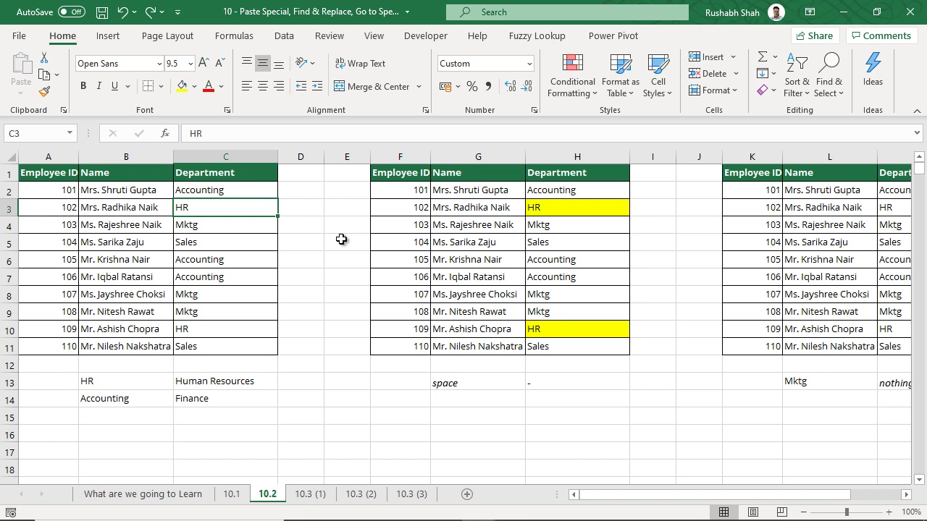
drag(243, 191, 232, 346)
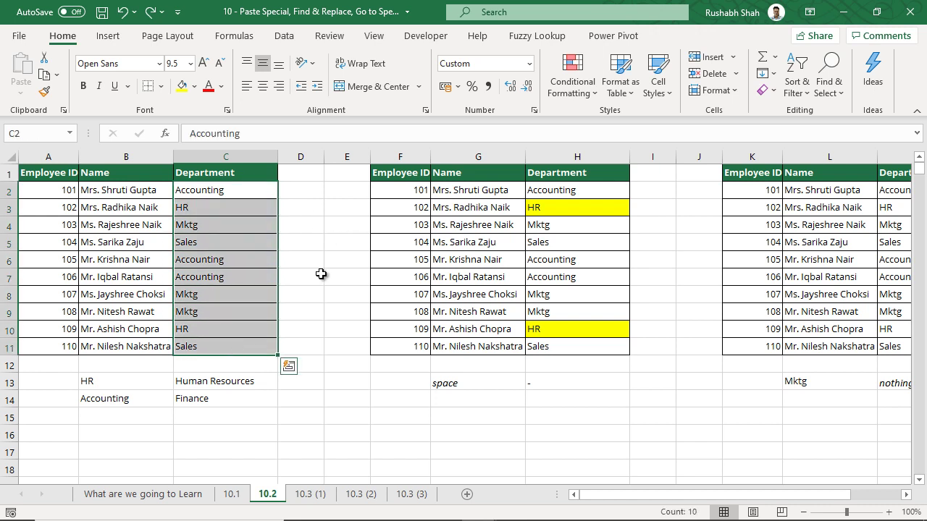
key(ctrl+h)
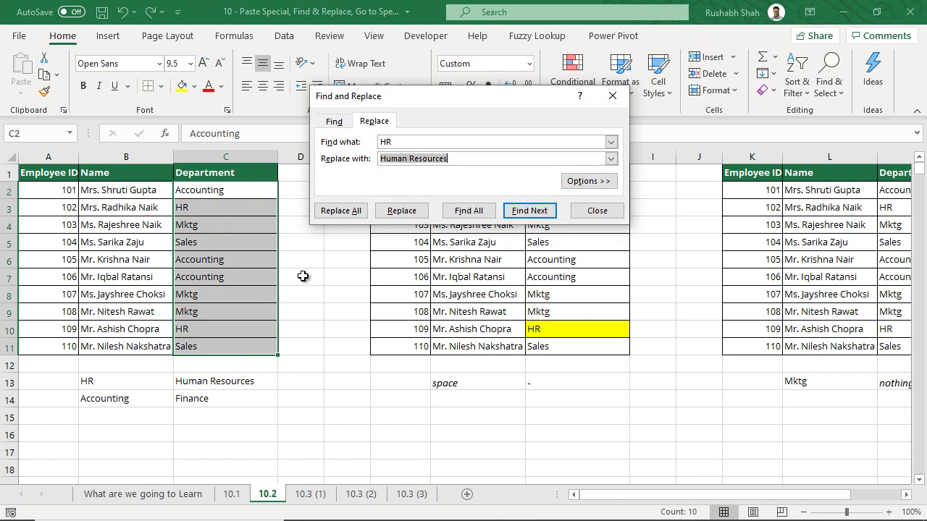
click(349, 216)
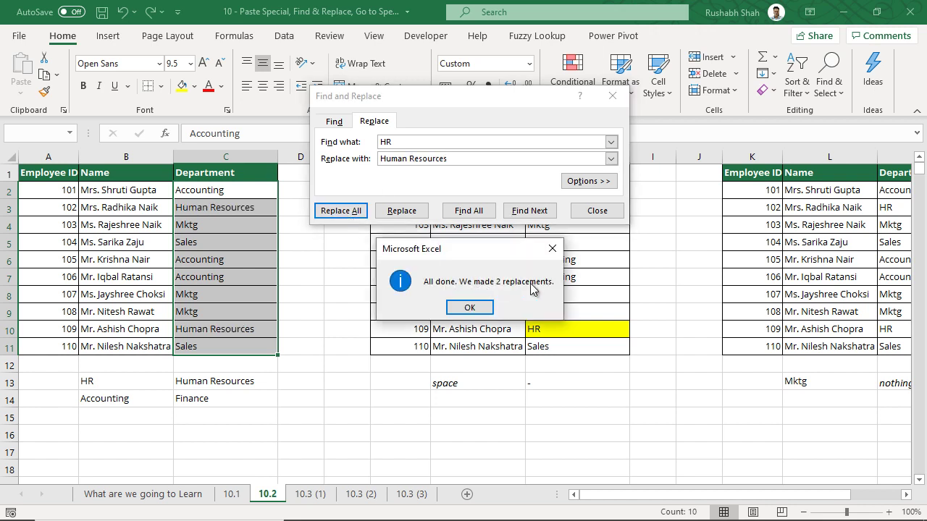
click(471, 308)
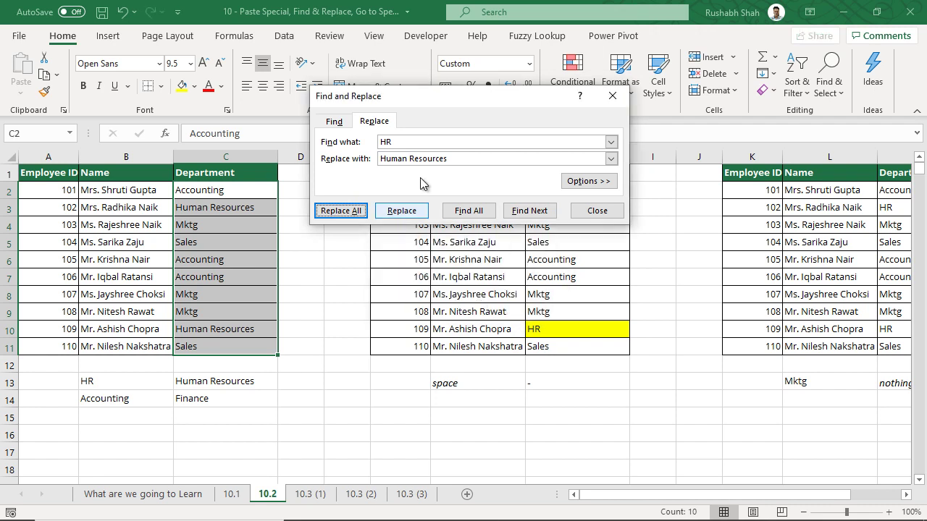
Replace Accounting with Finance in the Department column and close the dialog.
text(Accou)
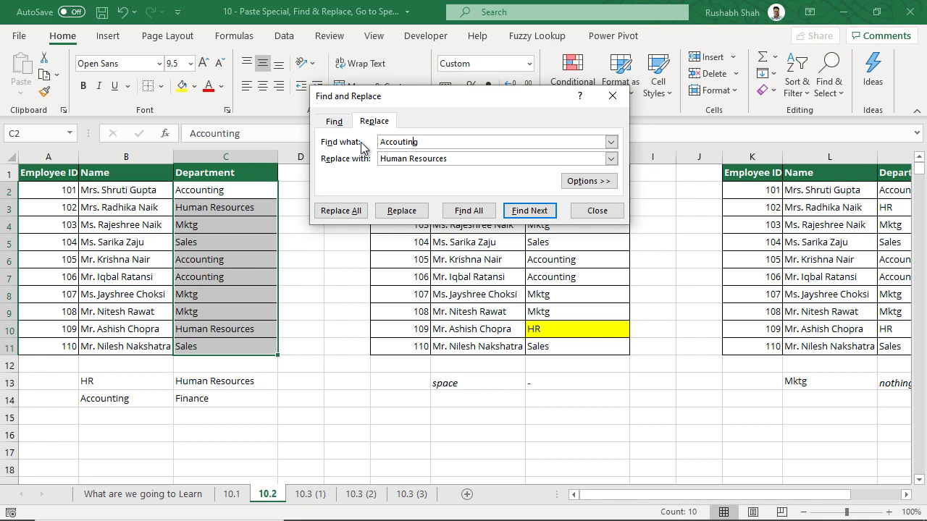
text(n)
key(Tab)
text(Fnina)
click(347, 211)
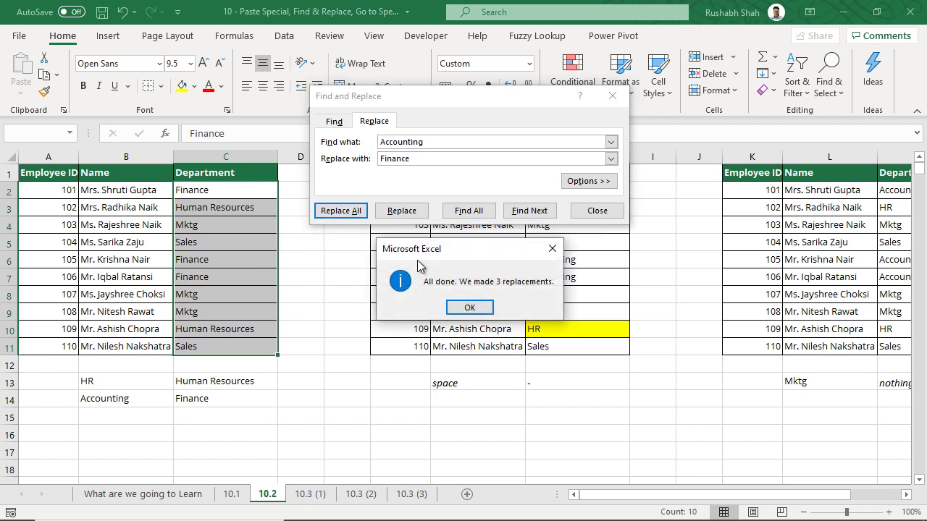
click(467, 309)
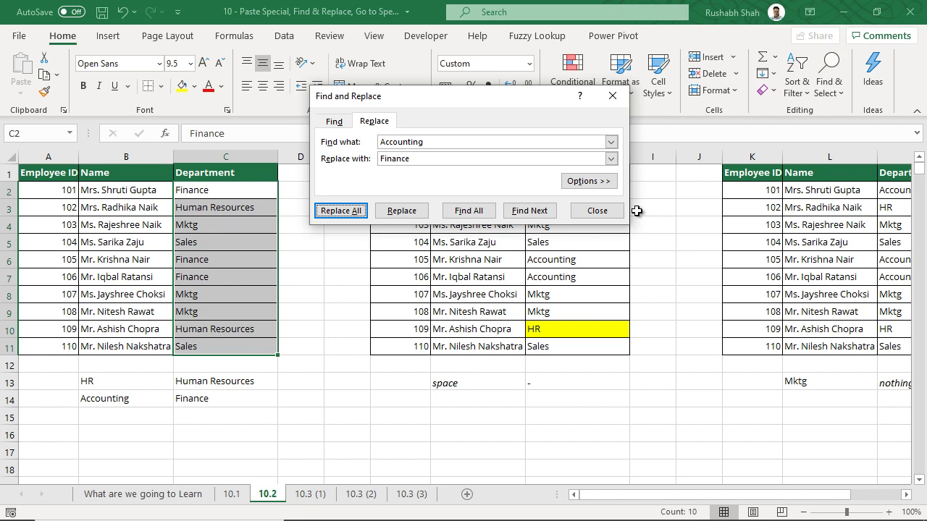
click(608, 211)
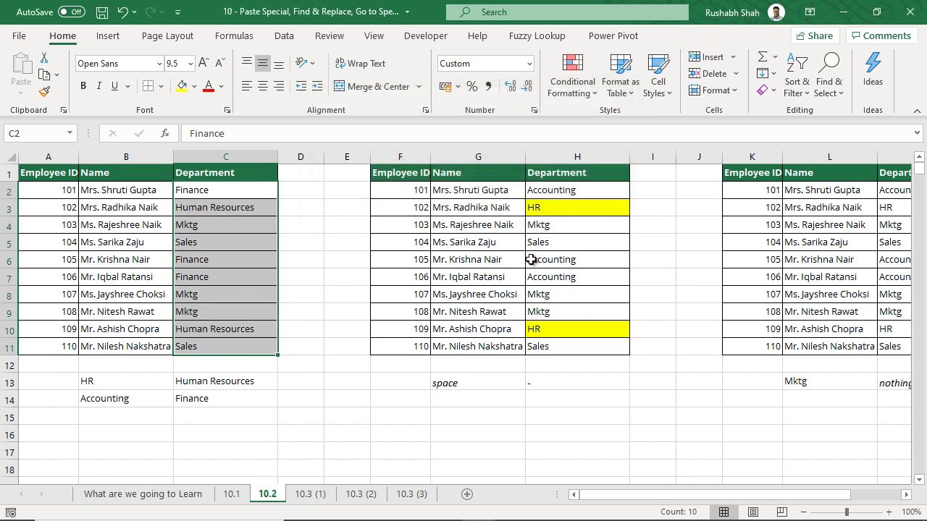
Replace every space in the names G2:G11 with '-', making twenty replacements.
drag(504, 191, 478, 346)
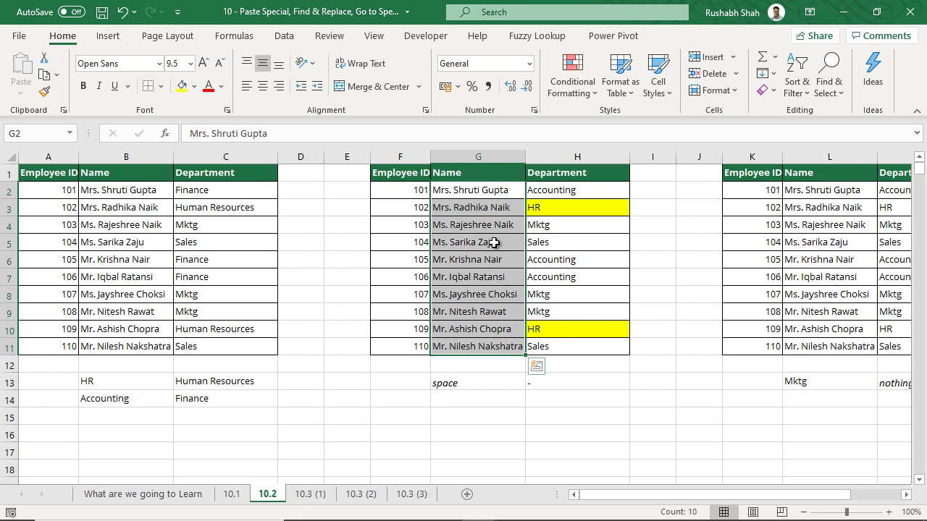
key(ctrl+h)
drag(404, 110, 216, 111)
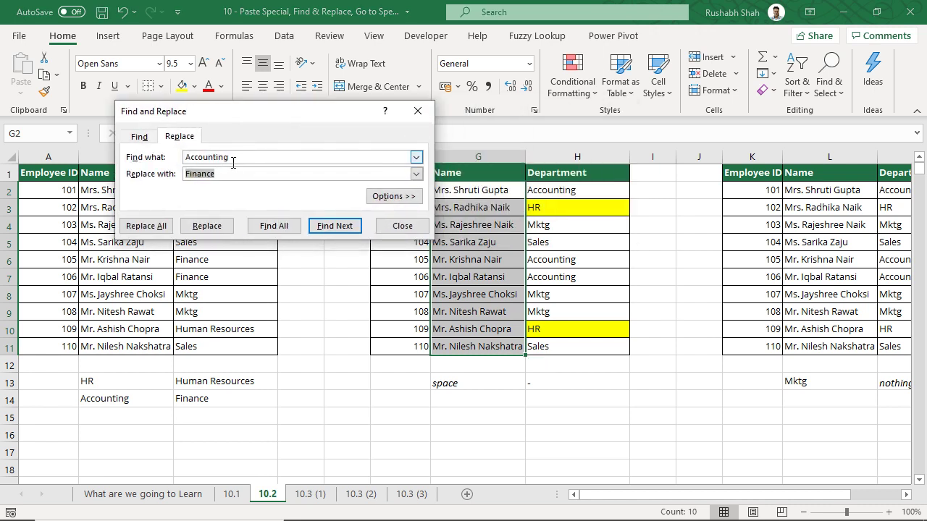
double_click(234, 159)
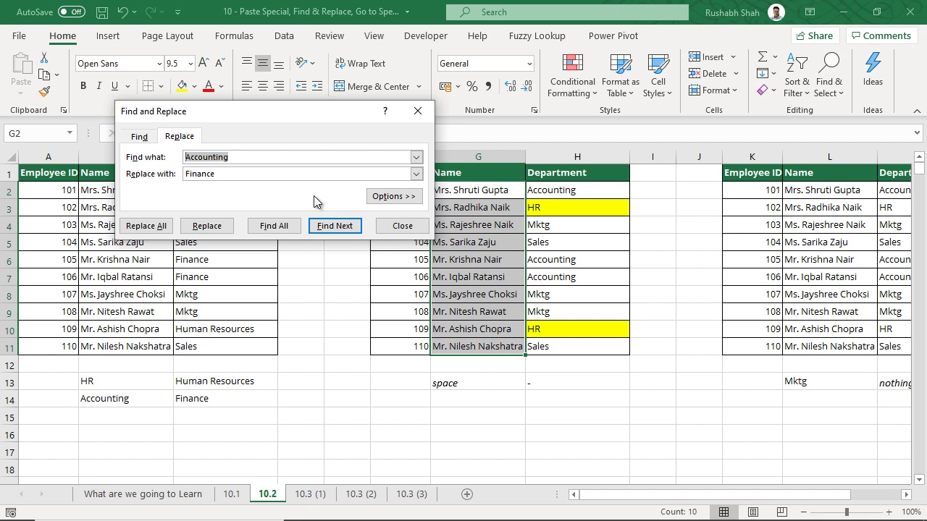
key(BackSpace)
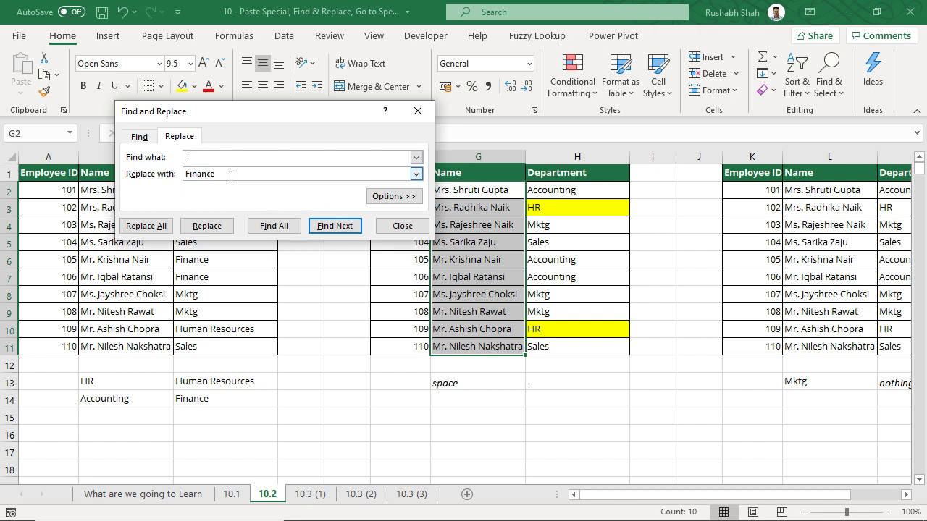
drag(247, 110, 212, 115)
drag(195, 178, 149, 178)
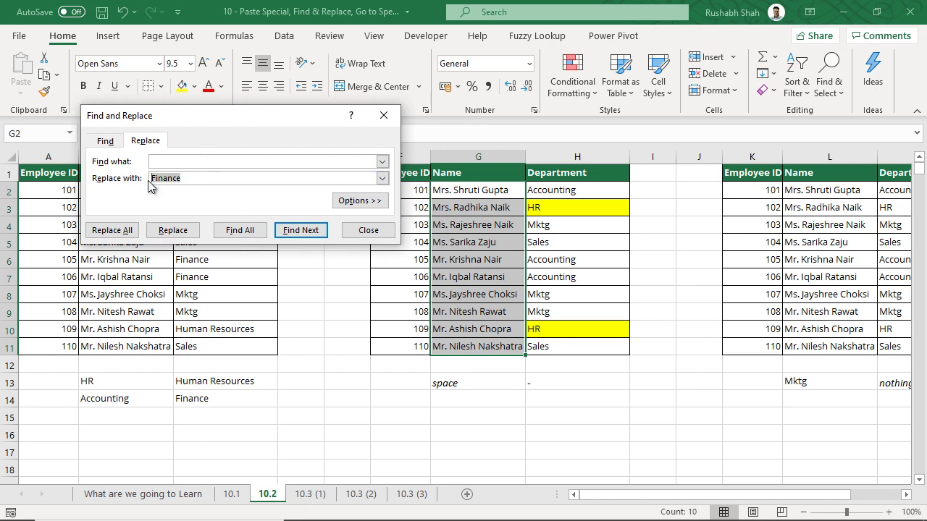
text(-)
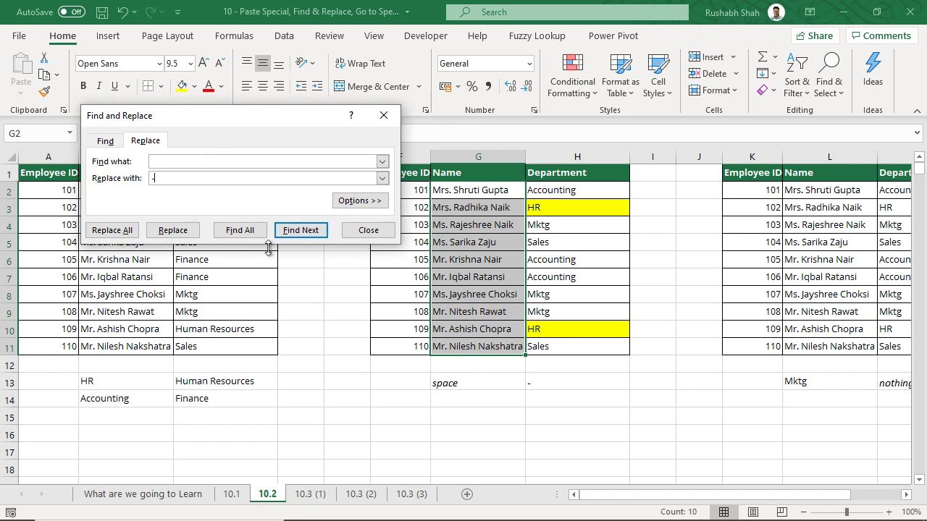
click(107, 230)
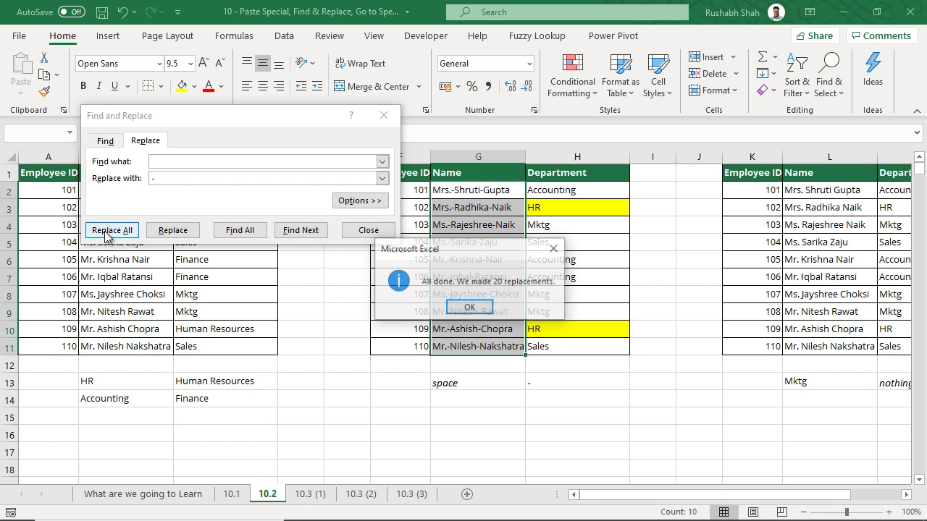
click(469, 307)
click(369, 230)
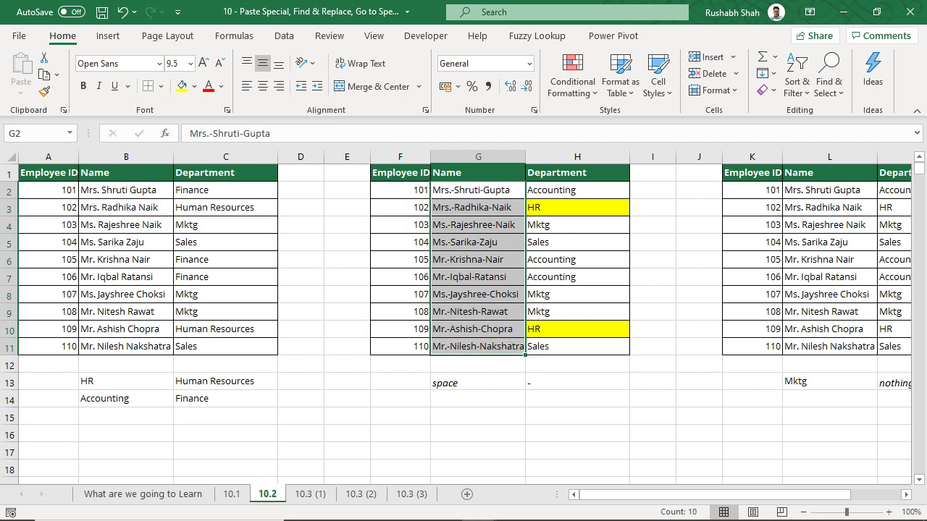
Bring the third table into view and select its Department cells M2:M11.
click(907, 495)
click(906, 495)
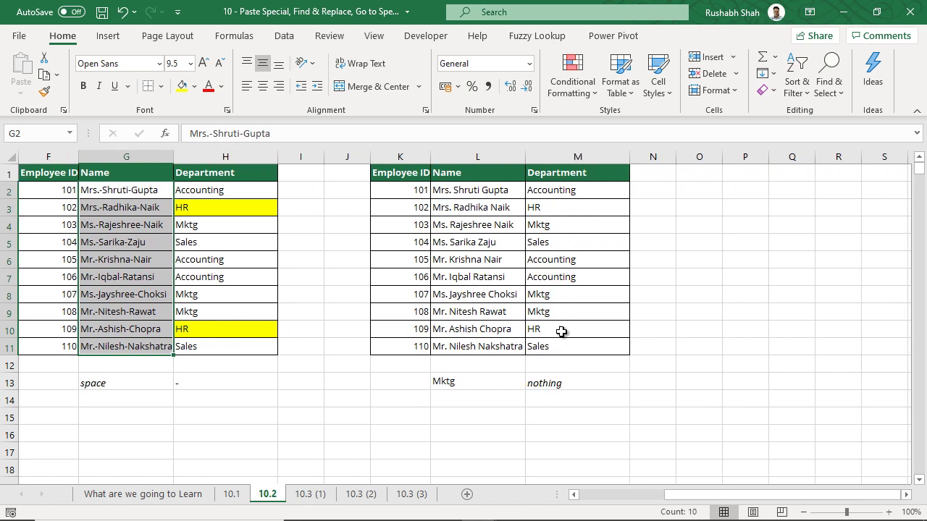
drag(569, 194, 569, 345)
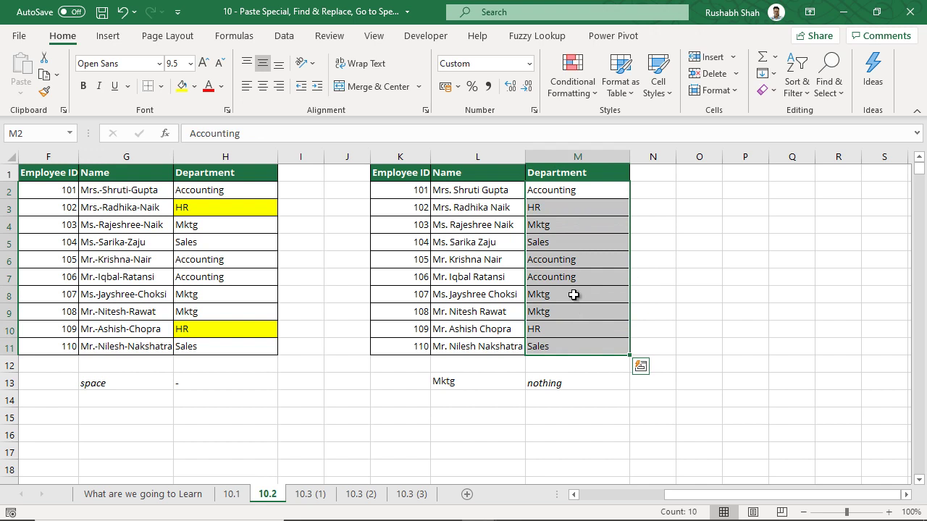
click(555, 223)
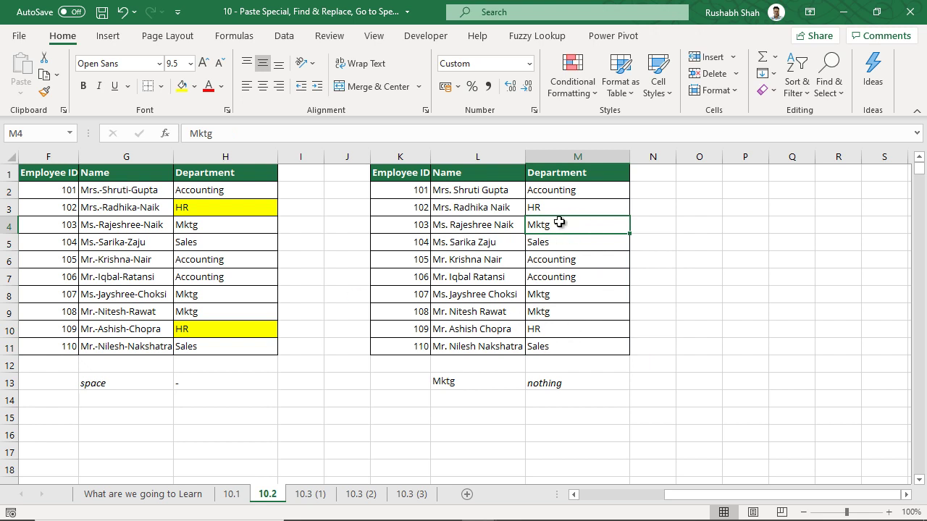
drag(570, 192, 571, 348)
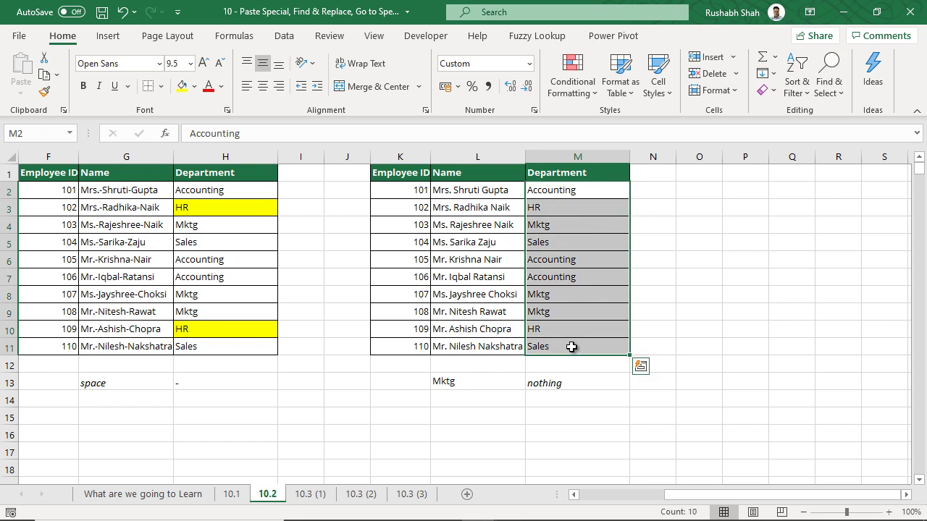
Replace all three Mktg entries with nothing, leaving those cells empty.
key(ctrl+h)
text(Mktg)
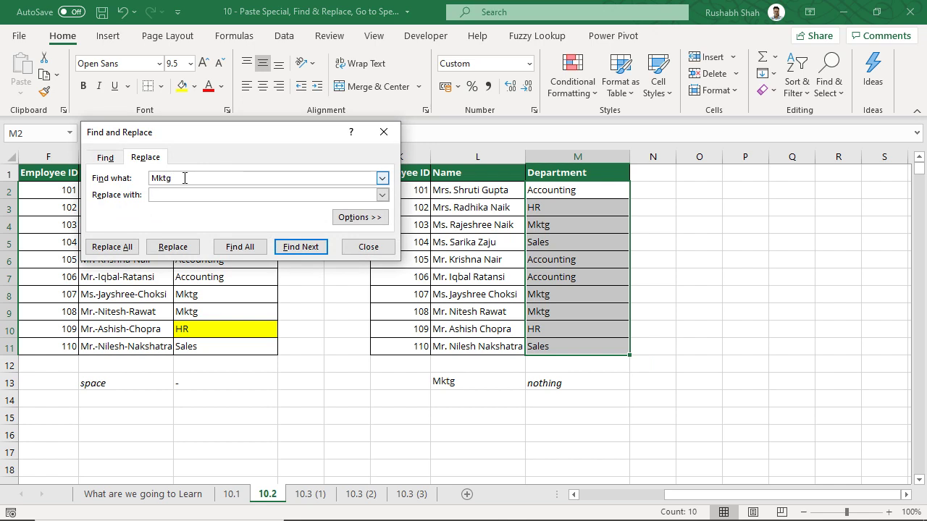
key(Tab)
click(129, 247)
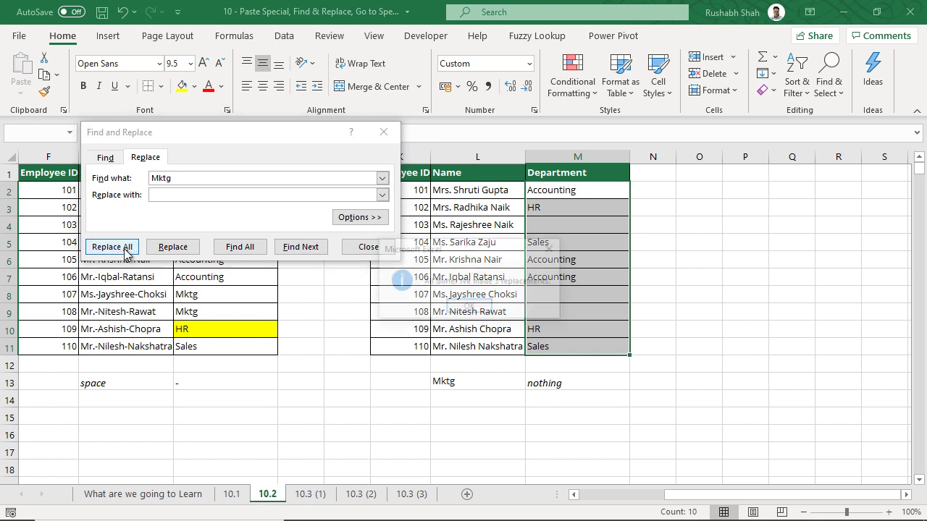
click(468, 306)
click(384, 132)
Check the newly blanked Department cells and scroll back left.
click(583, 227)
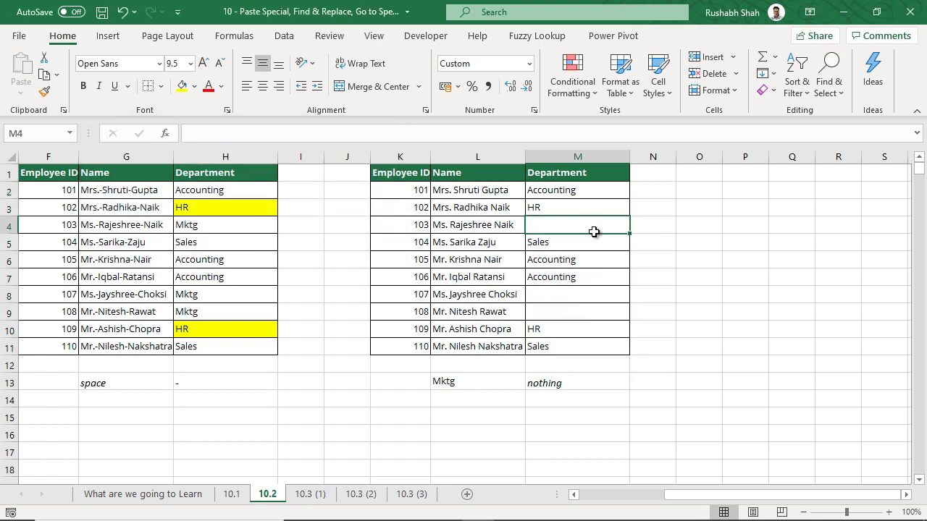
drag(594, 299, 589, 312)
click(600, 229)
drag(758, 500, 664, 500)
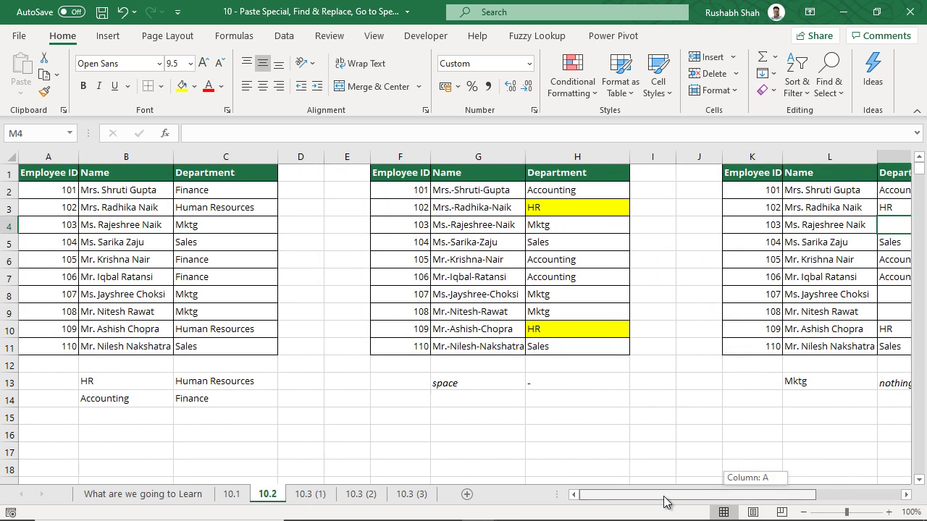
Show the Go To Special topic on the overview sheet, then switch to sheet 10.3 (1).
key(ctrl+Home)
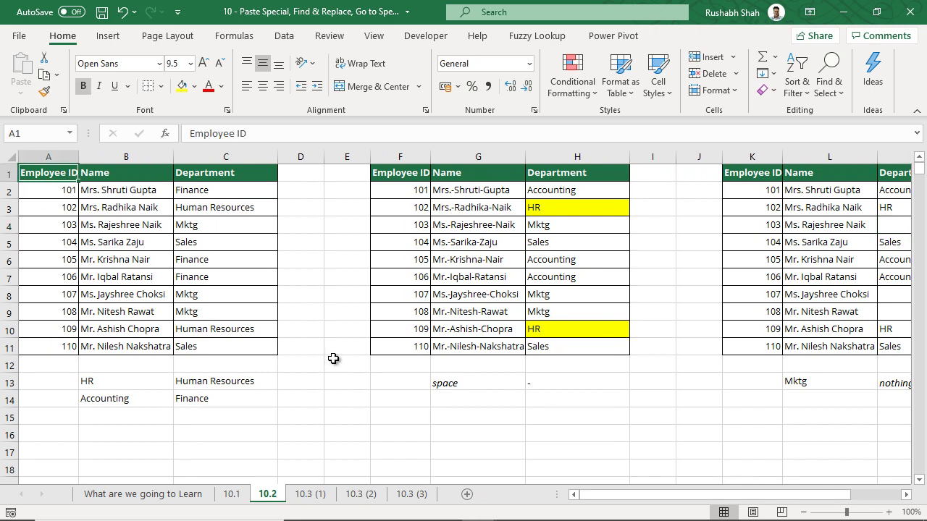
click(183, 496)
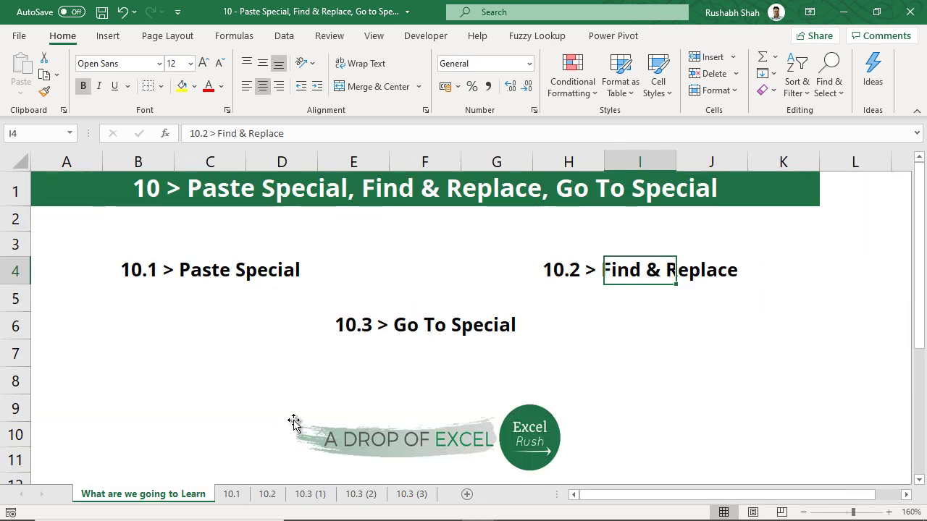
click(434, 327)
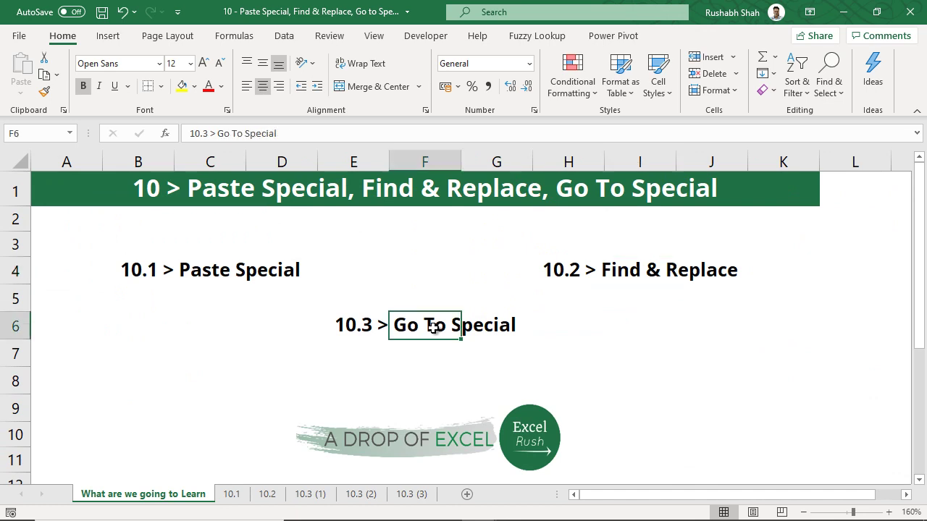
click(307, 495)
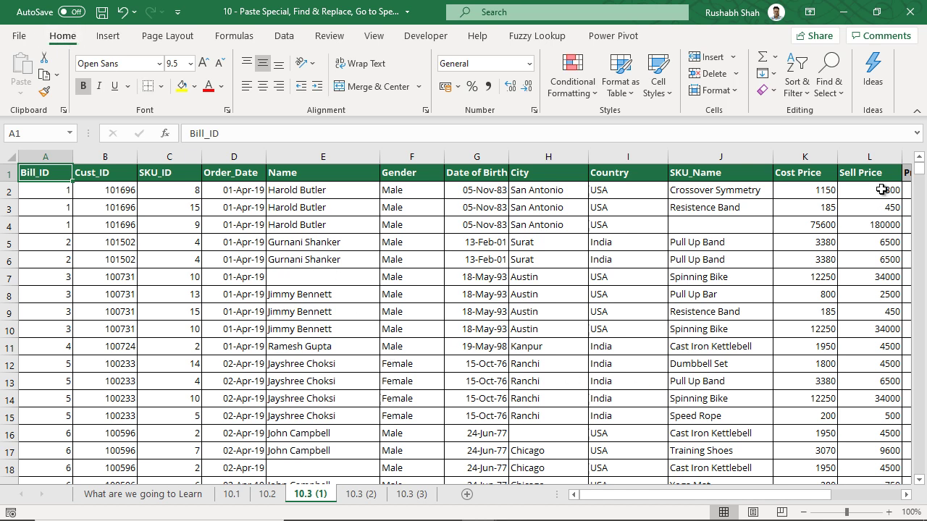
click(831, 95)
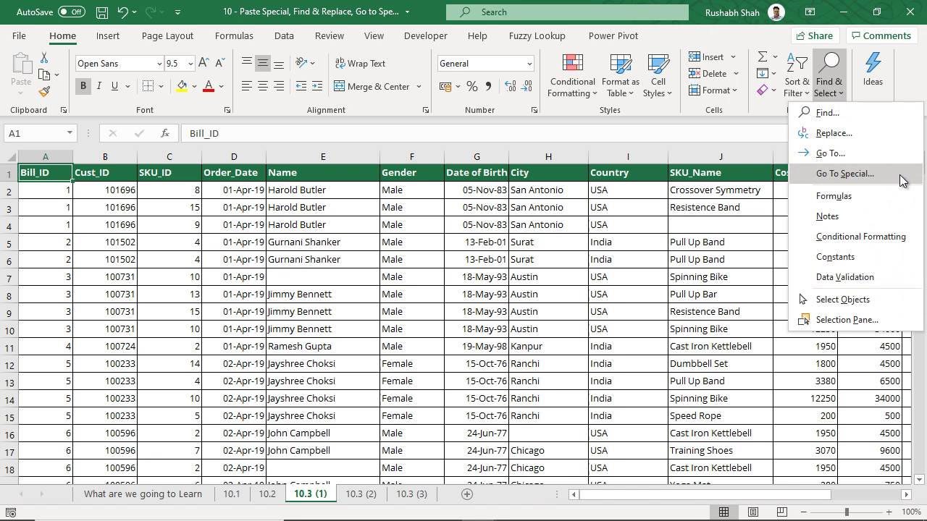
click(839, 92)
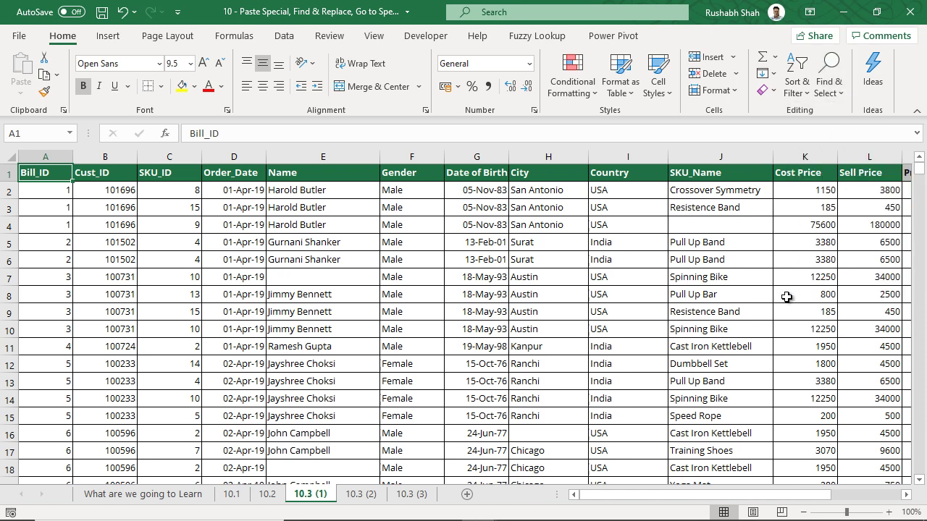
Preview the Go To Special dialog and select the whole data table with Ctrl+Shift+End.
key(ctrl+g)
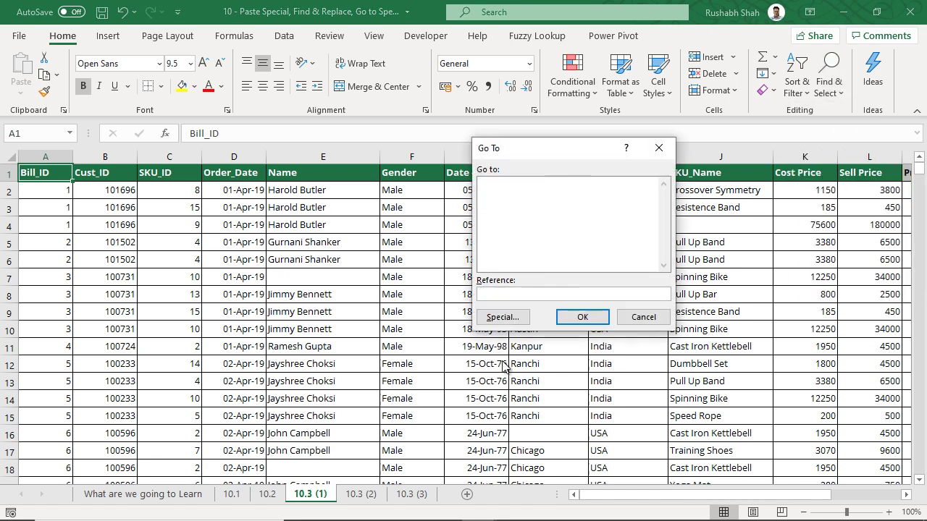
click(511, 325)
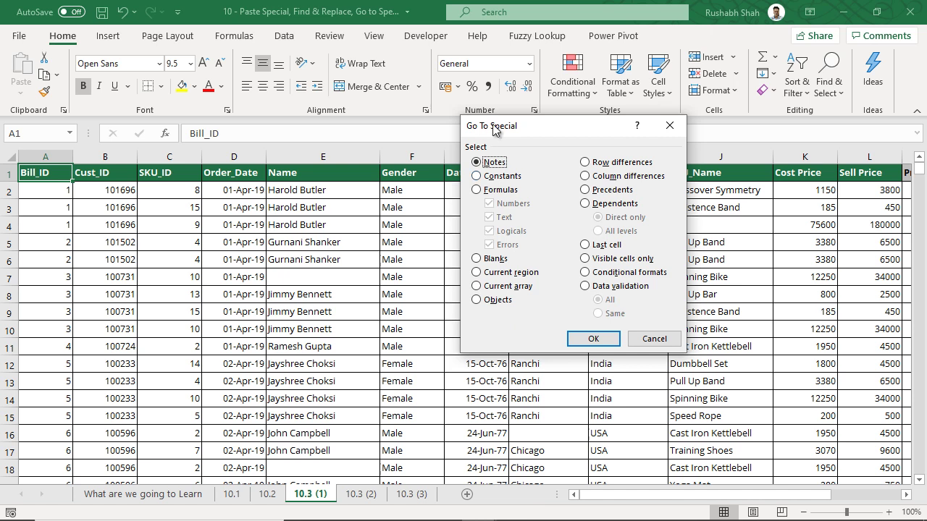
click(669, 126)
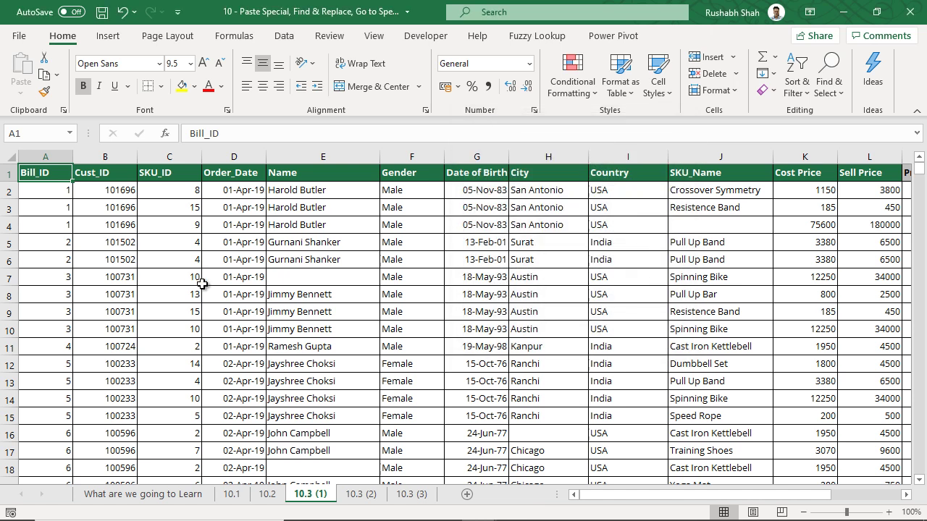
key(ctrl+shift+End)
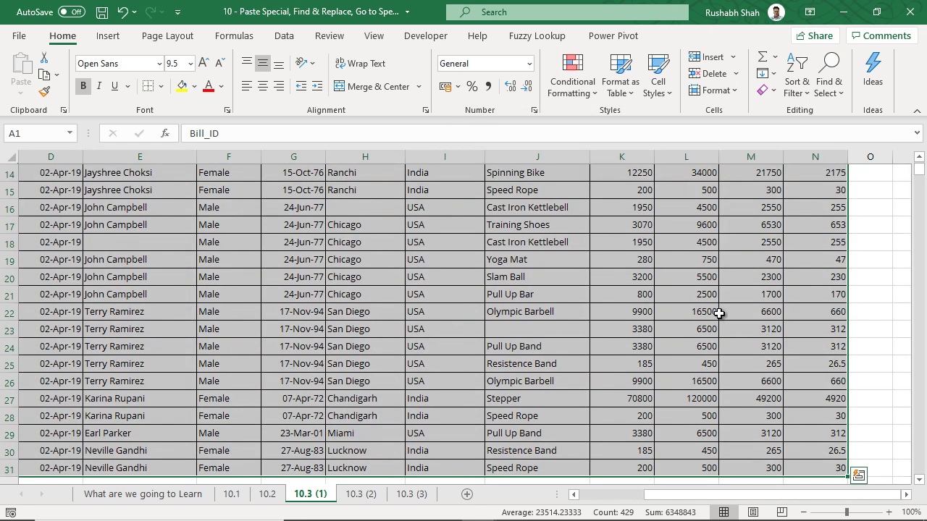
key(ctrl+g)
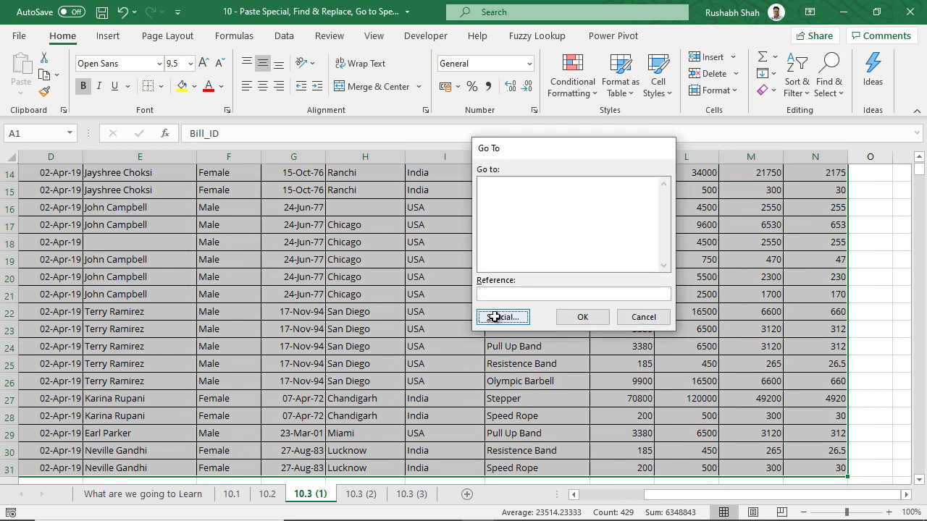
click(494, 316)
click(653, 339)
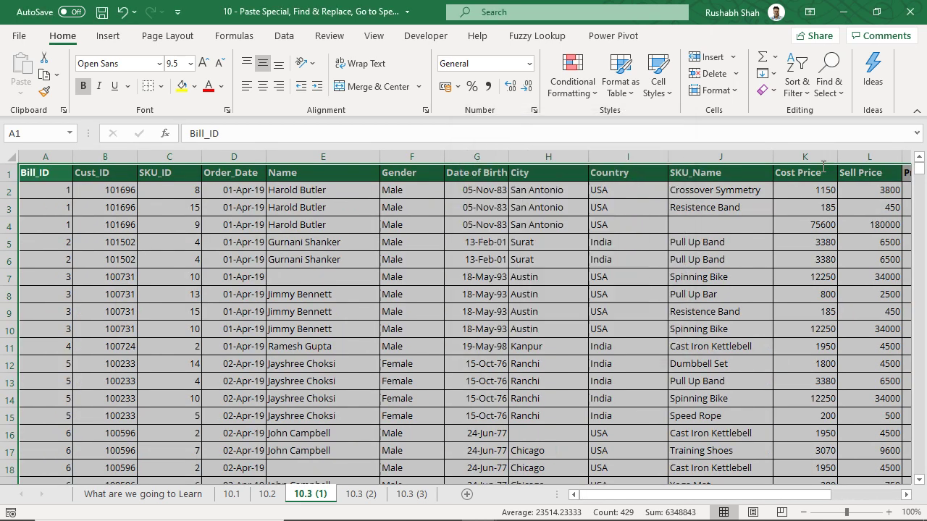
Use Go To Special with Formulas to select every formula cell in the table.
click(833, 94)
click(844, 176)
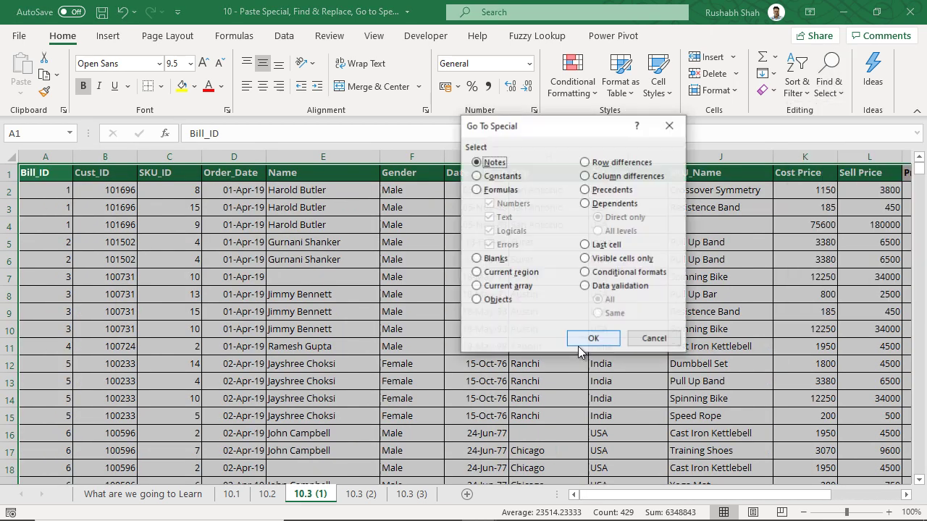
click(499, 191)
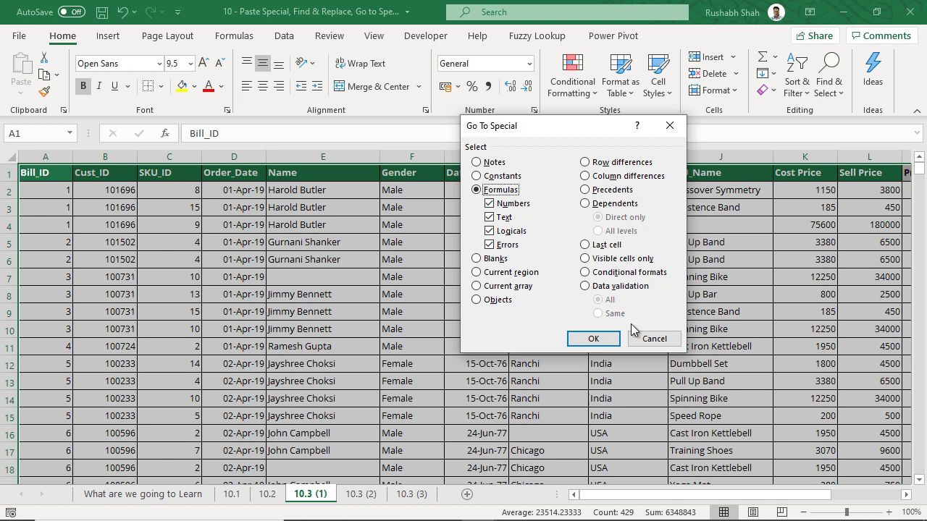
click(593, 340)
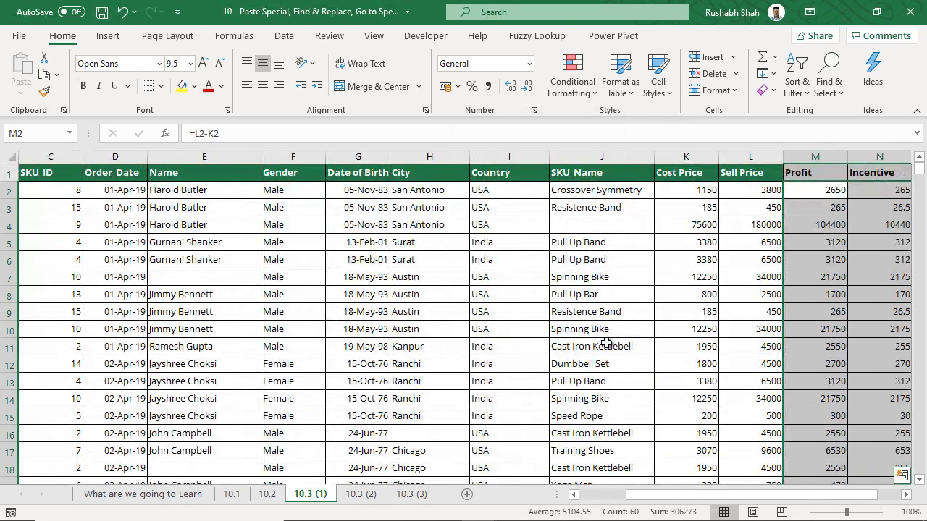
Make the selected Profit and Incentive formula values red, then deselect and scroll back left.
click(909, 496)
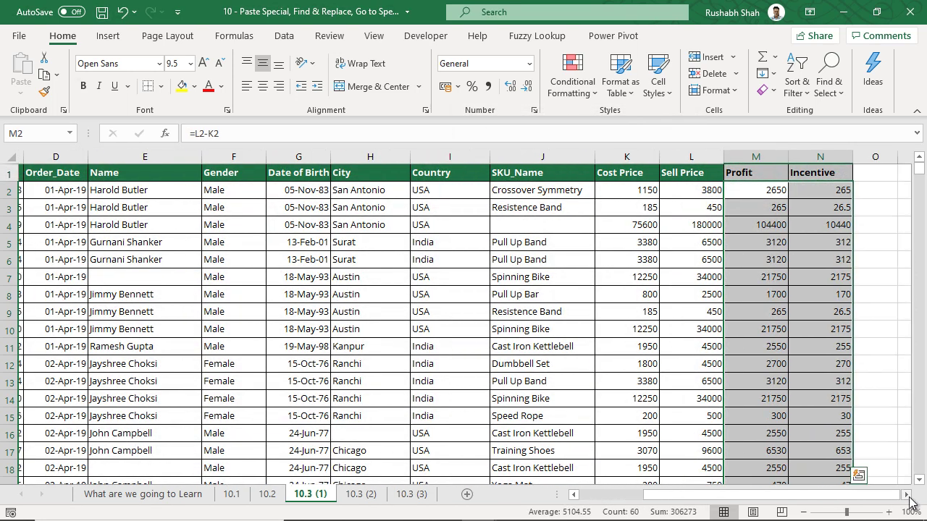
click(906, 495)
click(918, 480)
click(919, 480)
click(919, 480)
click(919, 480)
click(918, 480)
drag(920, 192, 918, 162)
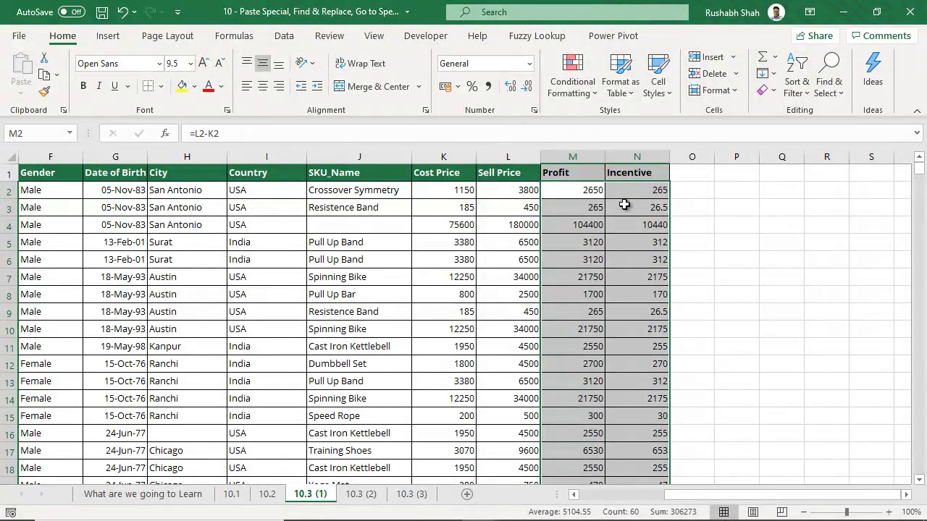
click(209, 86)
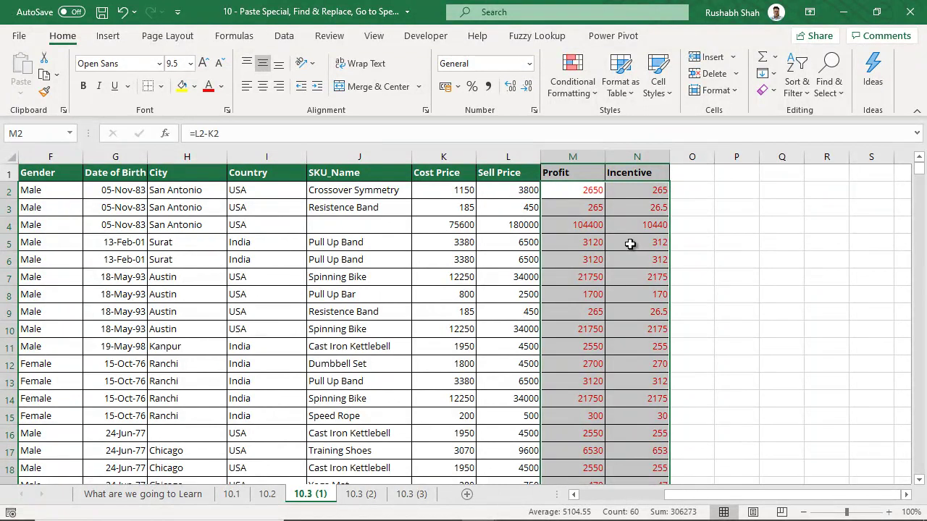
click(630, 244)
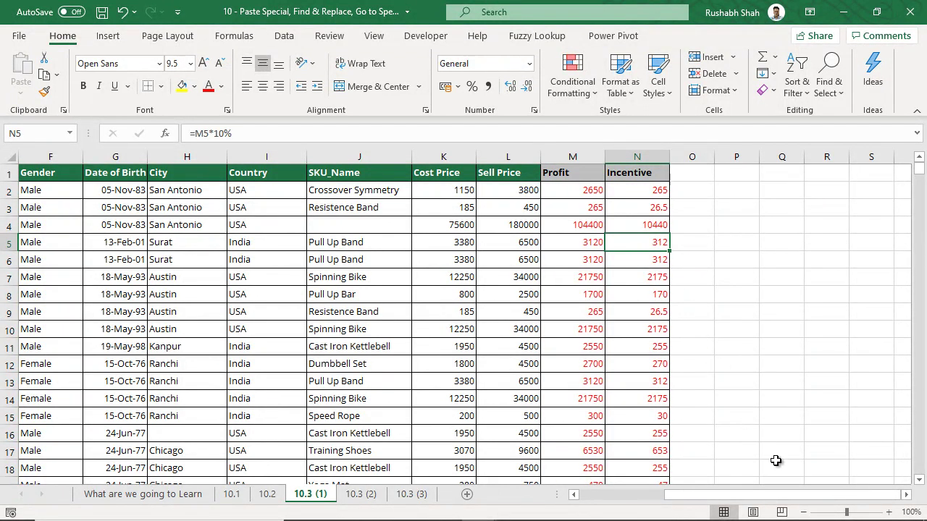
drag(781, 498, 673, 498)
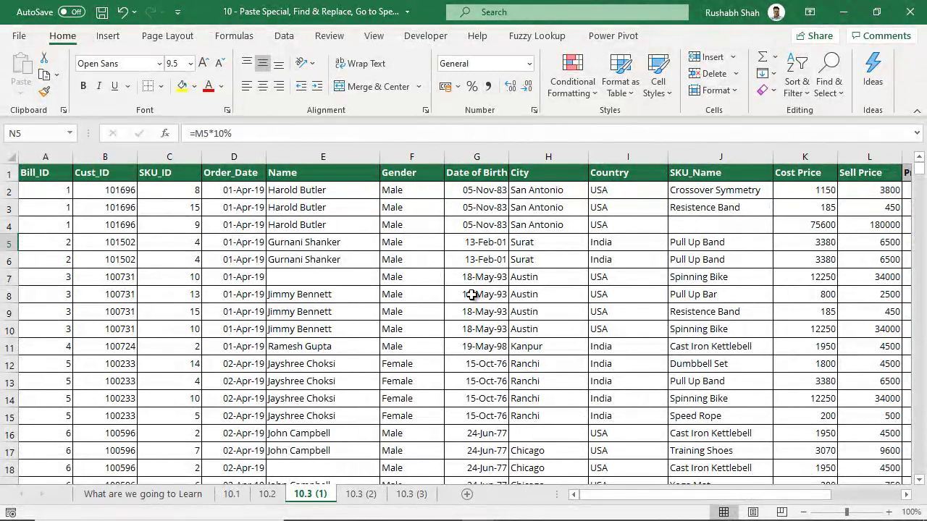
Select the whole table with Ctrl+A, then keep only its blank cells via Go To Special > Blanks.
click(181, 209)
key(ctrl+a)
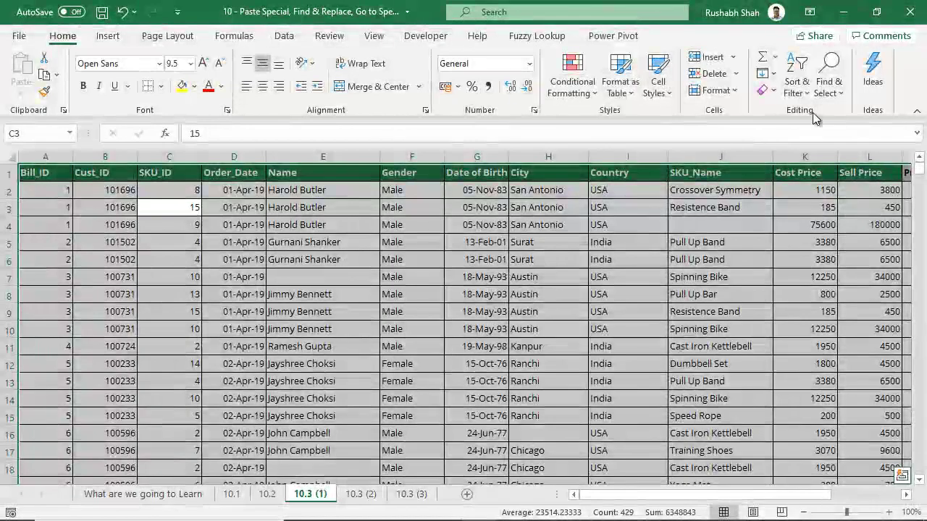
click(829, 85)
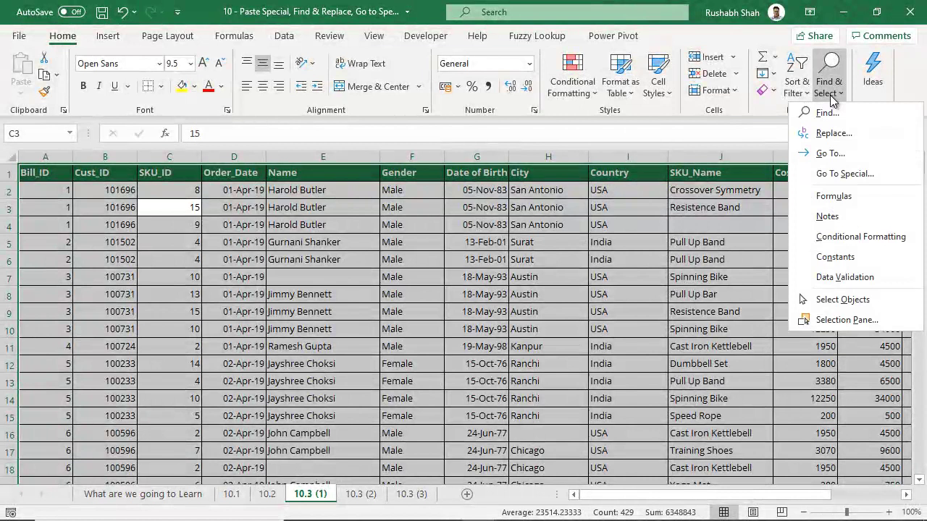
click(840, 175)
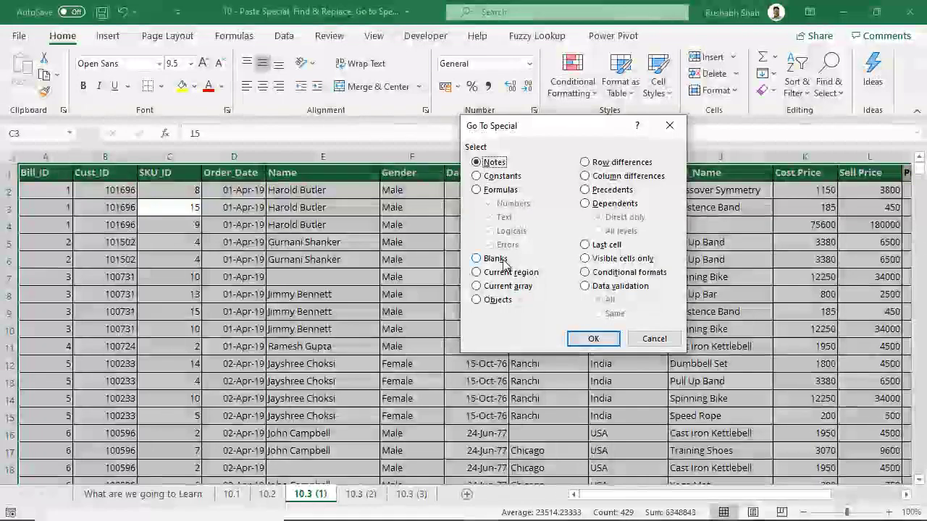
click(497, 260)
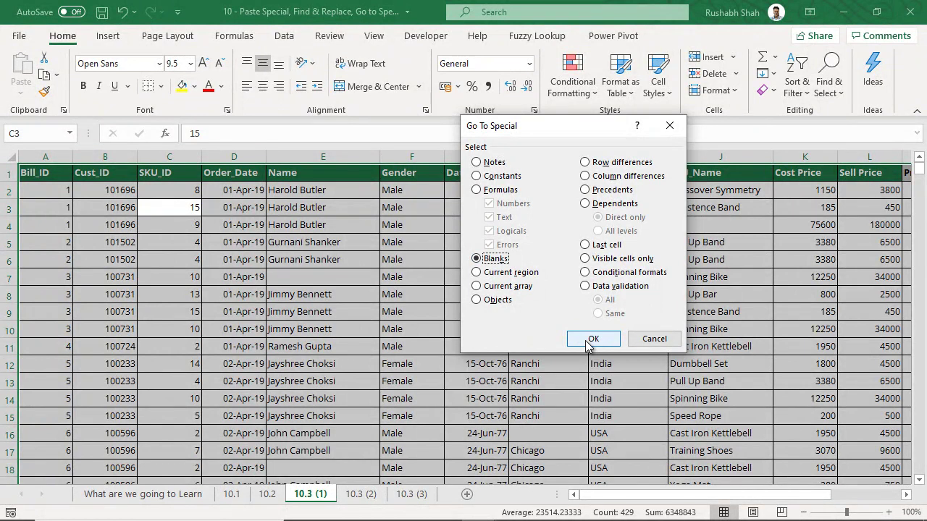
click(588, 340)
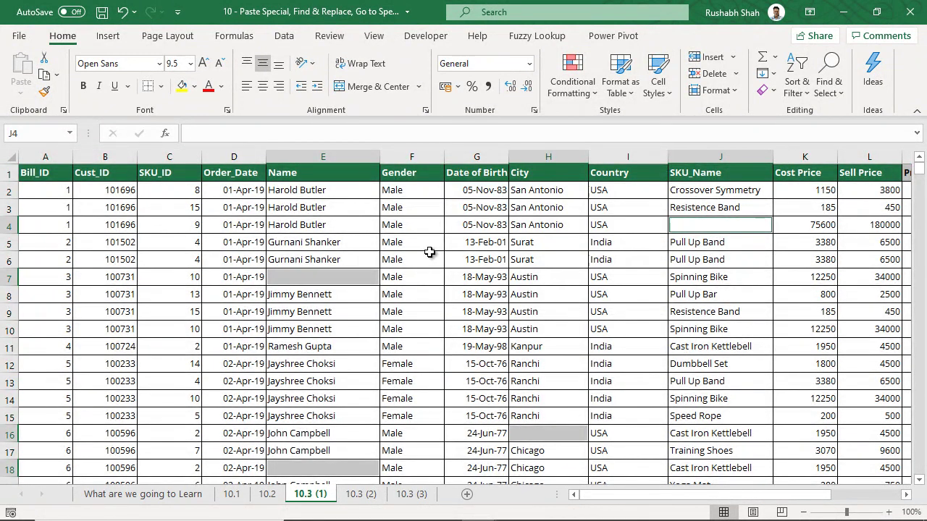
Review the selected blank cells and give them a yellow fill.
scroll(429, 251, down, 1)
scroll(429, 251, down, 3)
scroll(429, 251, down, 1)
scroll(429, 252, down, 2)
scroll(429, 251, up, 2)
scroll(430, 251, up, 2)
scroll(429, 252, up, 1)
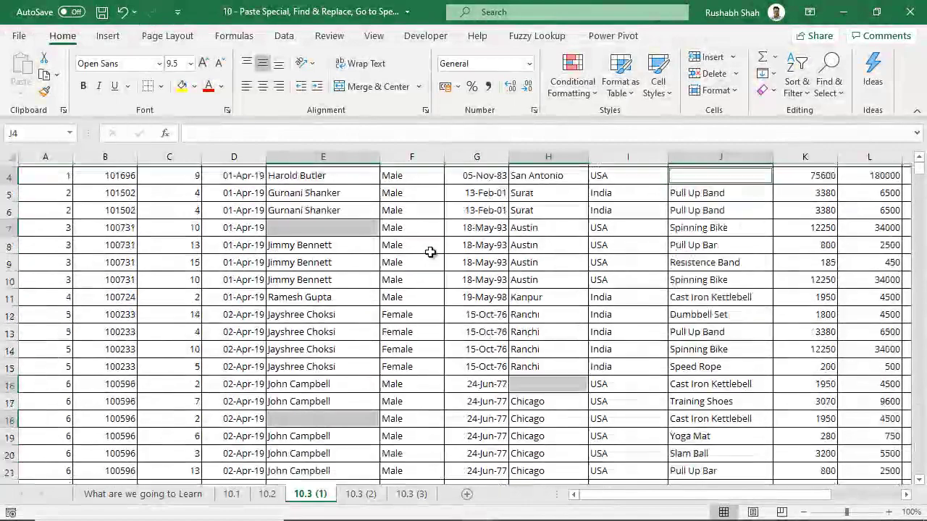
scroll(430, 251, down, 2)
scroll(429, 251, up, 3)
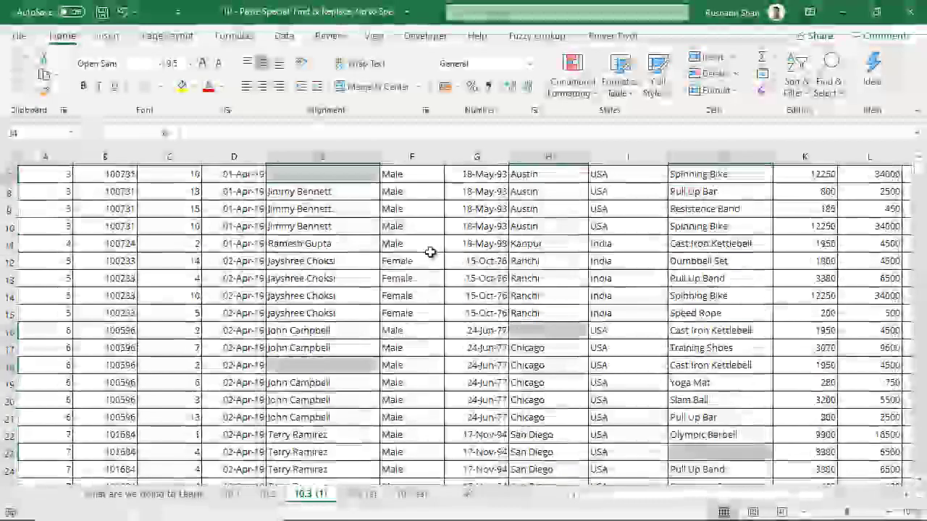
scroll(430, 251, up, 2)
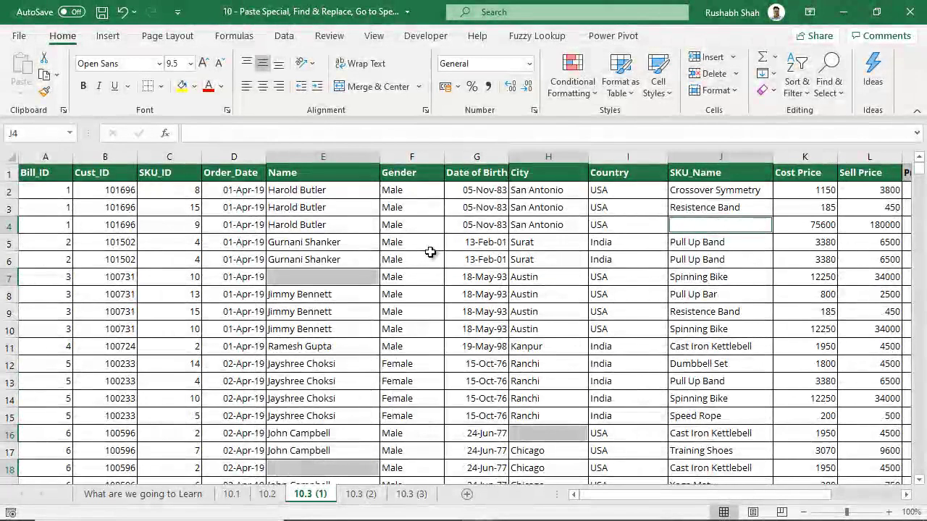
click(181, 85)
Clear the selection at A1 and review the yellow-highlighted blanks.
scroll(527, 296, down, 1)
scroll(527, 296, down, 3)
scroll(527, 296, down, 1)
scroll(527, 296, up, 2)
scroll(527, 296, up, 3)
click(55, 176)
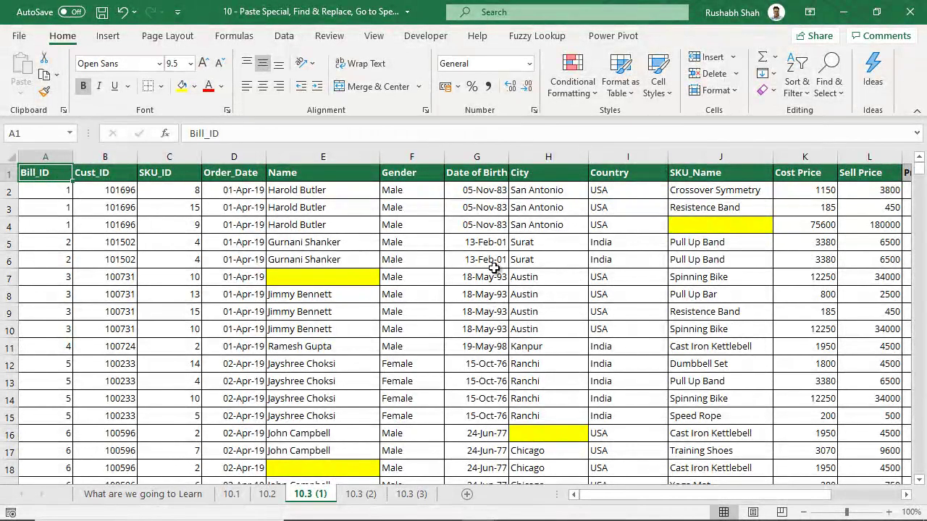
scroll(571, 288, down, 4)
scroll(571, 288, down, 1)
scroll(572, 287, up, 5)
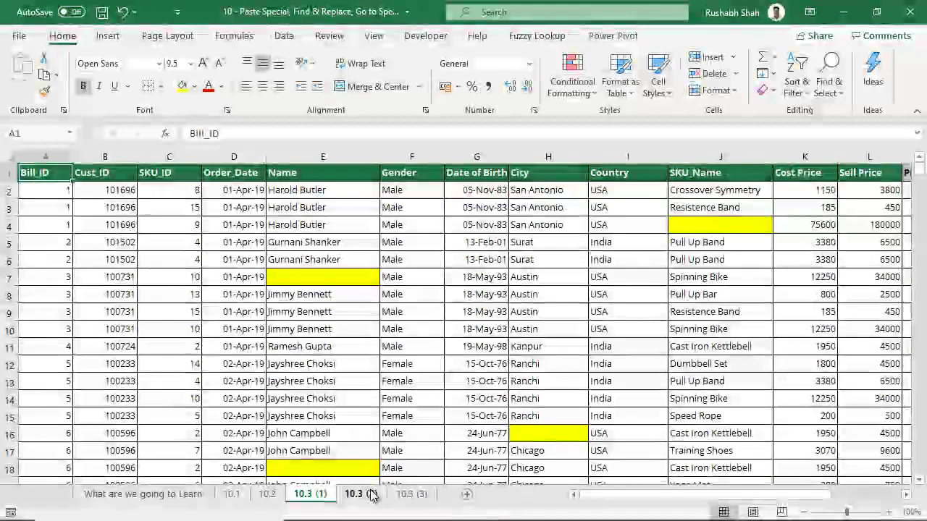
Switch to sheet 10.3 (2) and inspect the empty rows, such as row 5, between bills.
key(ctrl+Page_Down)
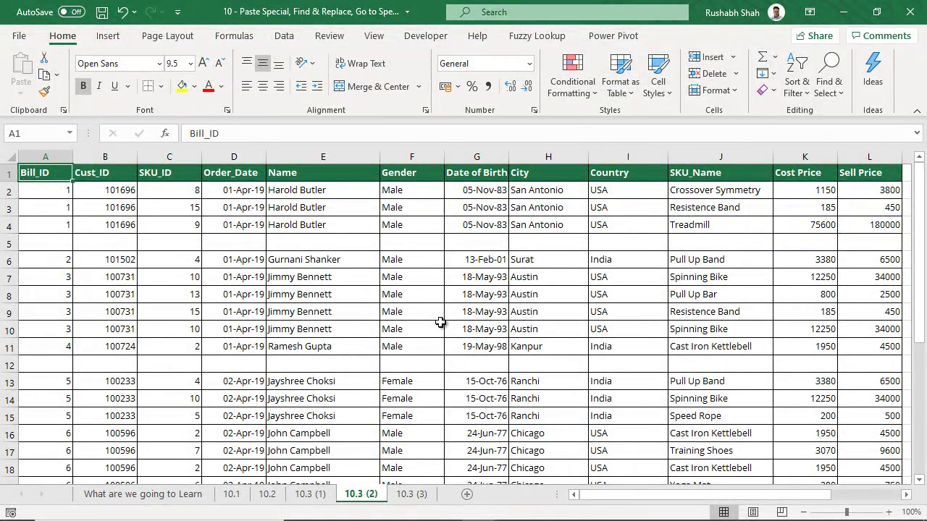
scroll(435, 317, down, 3)
scroll(435, 316, down, 3)
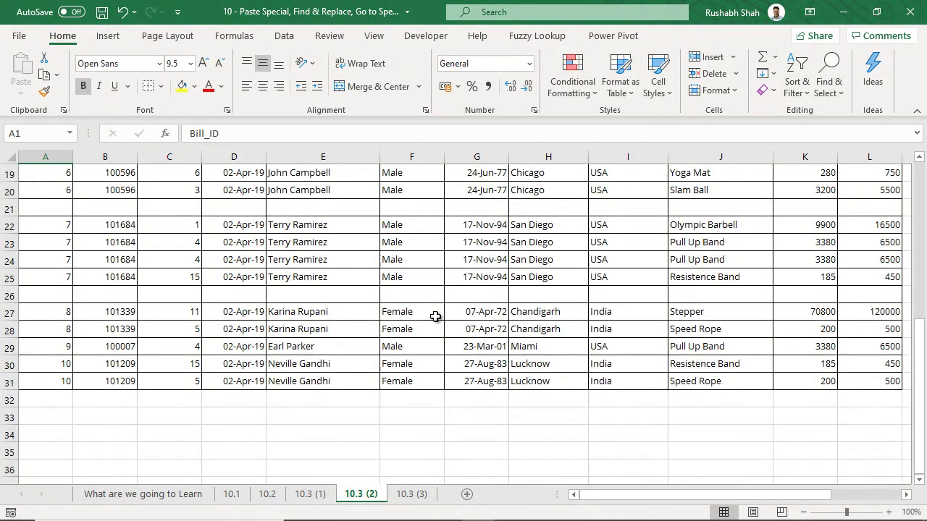
scroll(435, 316, up, 3)
scroll(435, 317, up, 1)
scroll(435, 316, up, 2)
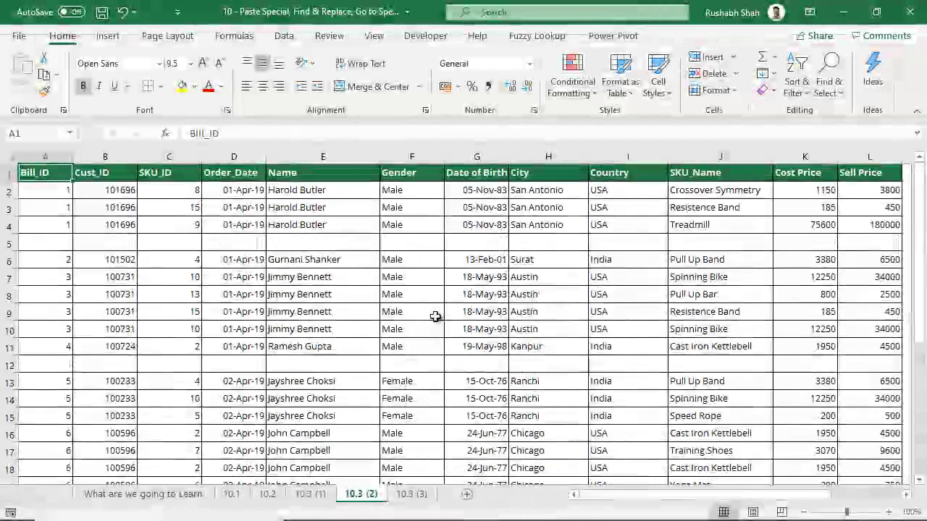
scroll(435, 317, down, 4)
scroll(435, 316, down, 1)
scroll(435, 317, up, 1)
scroll(435, 317, up, 5)
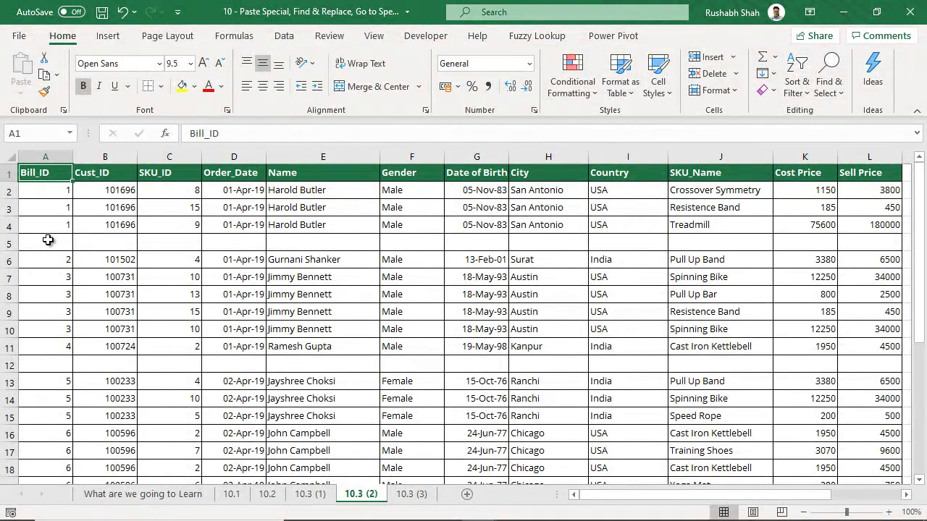
drag(47, 240, 870, 238)
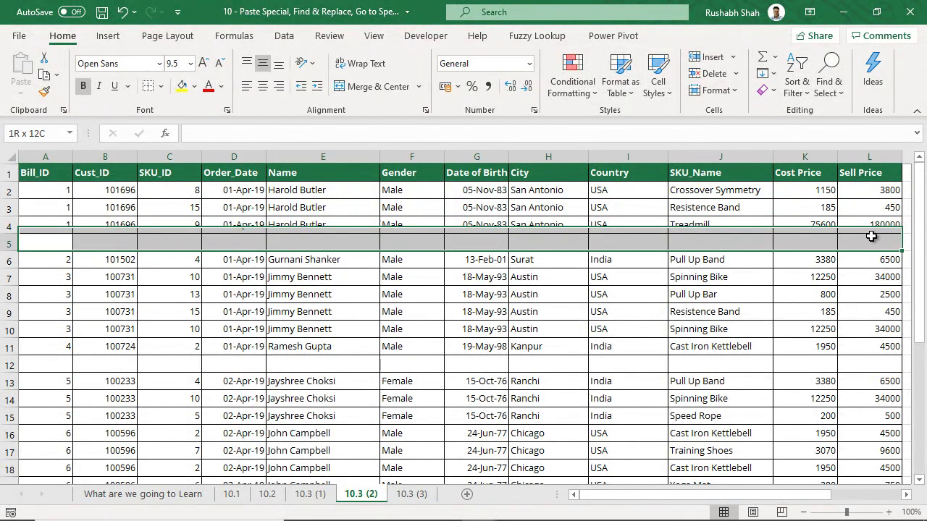
key(ctrl+Home)
Select the entire data range A1:L31, empty rows included, with Ctrl+A from A1.
scroll(542, 361, down, 3)
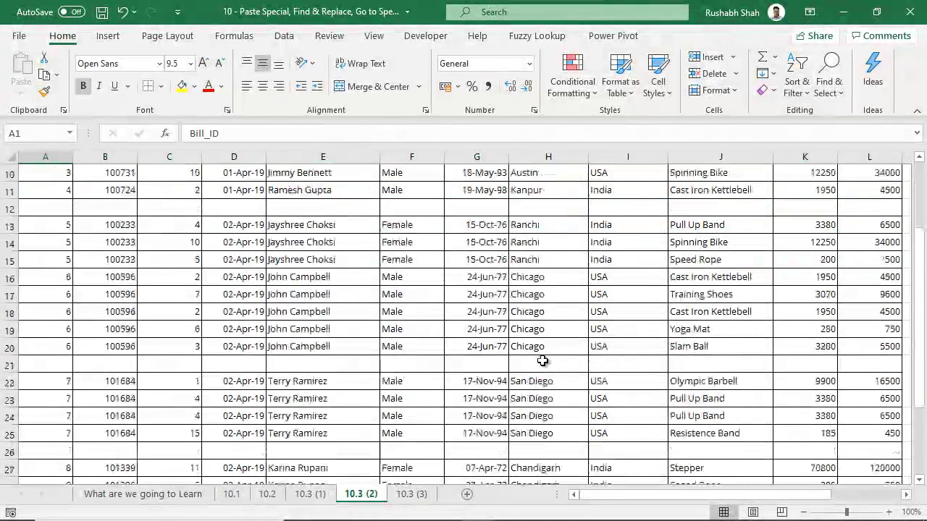
scroll(543, 361, down, 2)
scroll(542, 360, up, 3)
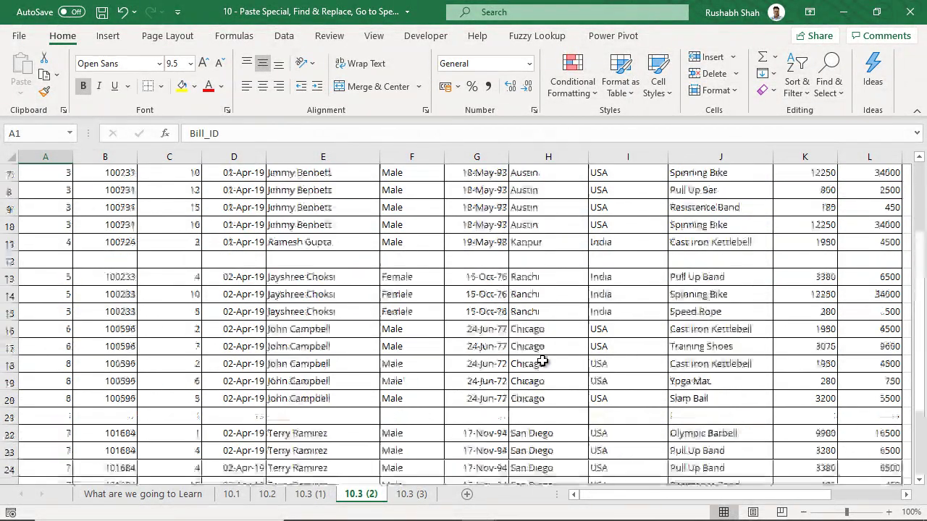
scroll(542, 360, up, 2)
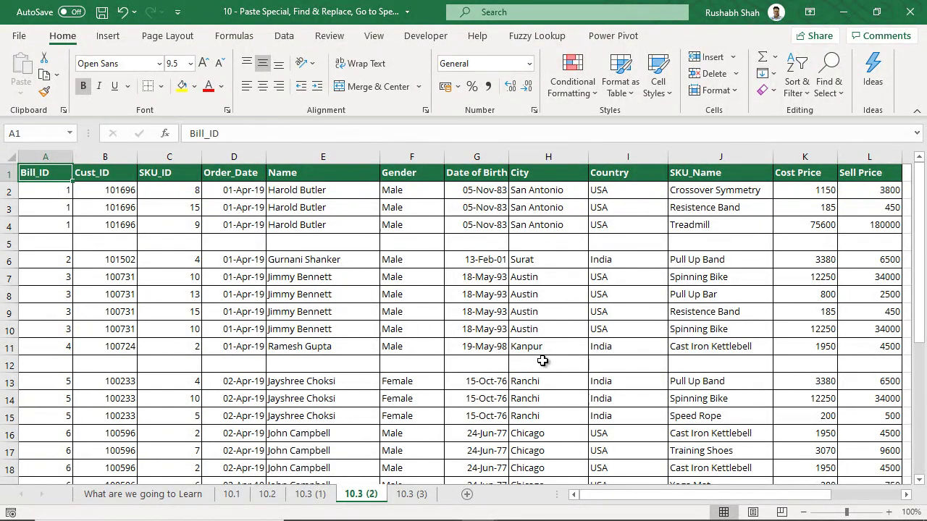
key(ctrl+a)
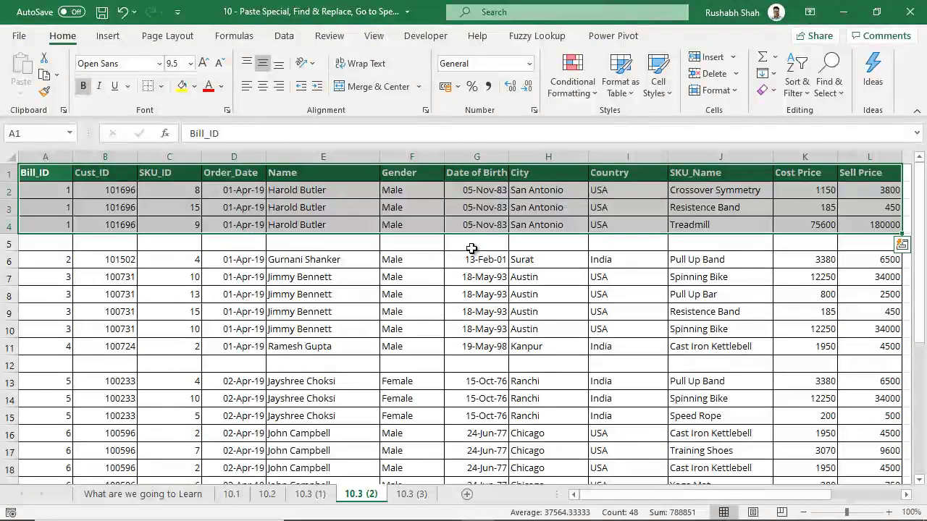
click(56, 178)
scroll(818, 349, down, 5)
scroll(844, 352, down, 1)
key(ctrl+a)
scroll(596, 320, up, 1)
scroll(597, 316, up, 5)
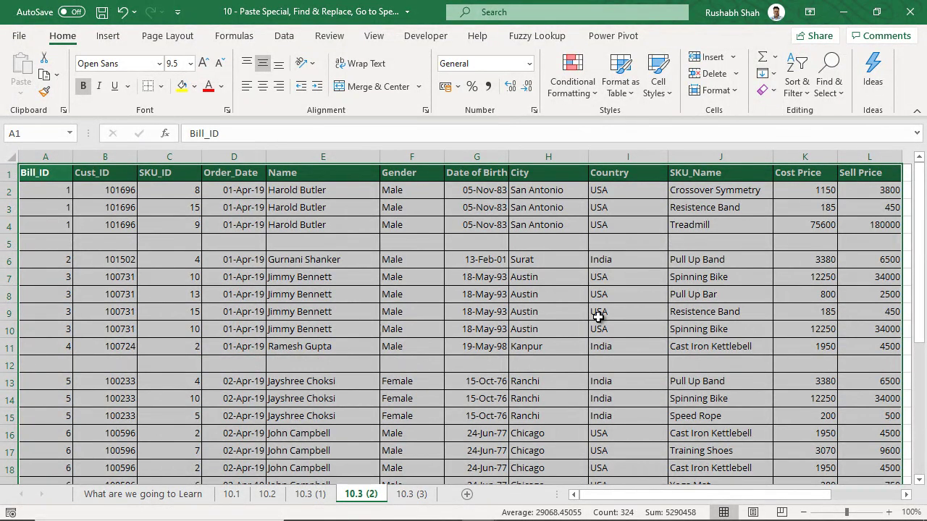
Select only the blank cells in the table with Go To Special > Blanks.
click(836, 85)
click(844, 174)
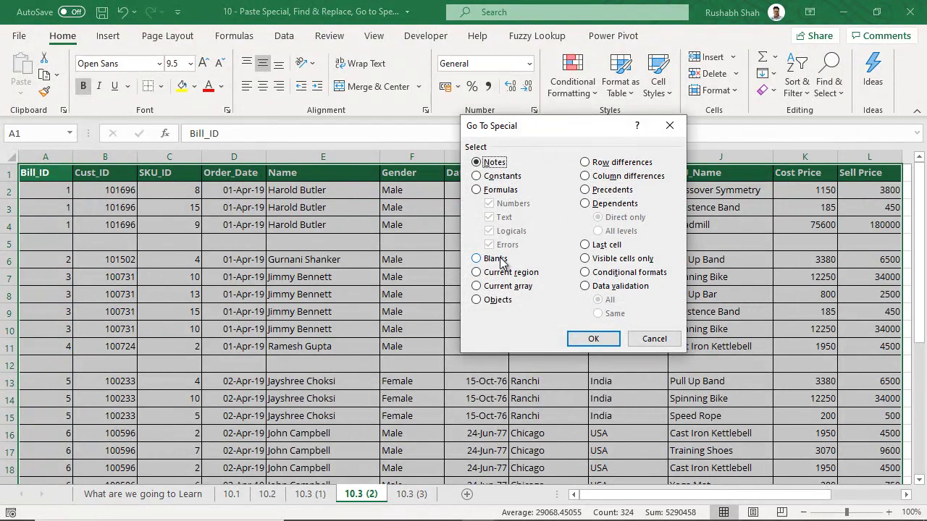
click(500, 260)
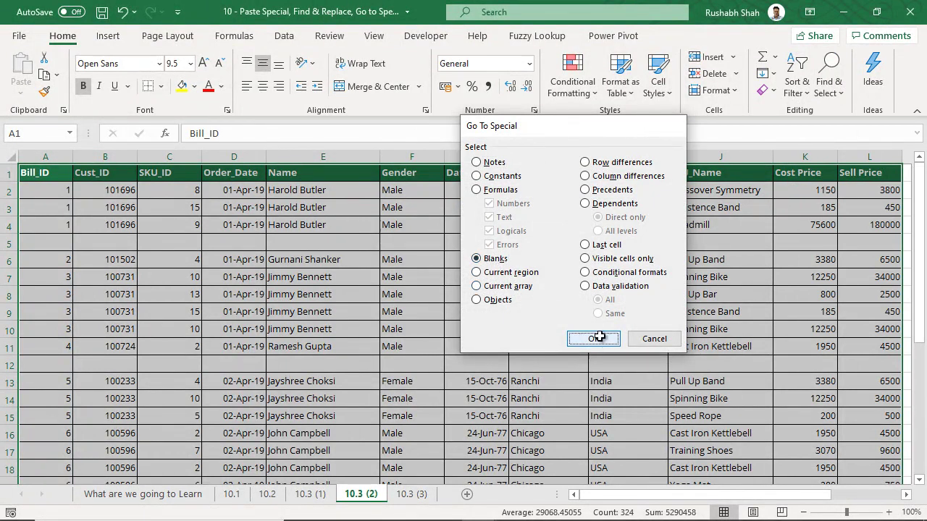
click(601, 338)
scroll(717, 297, down, 2)
scroll(717, 296, down, 1)
scroll(716, 297, down, 1)
scroll(716, 297, down, 1)
scroll(717, 297, up, 5)
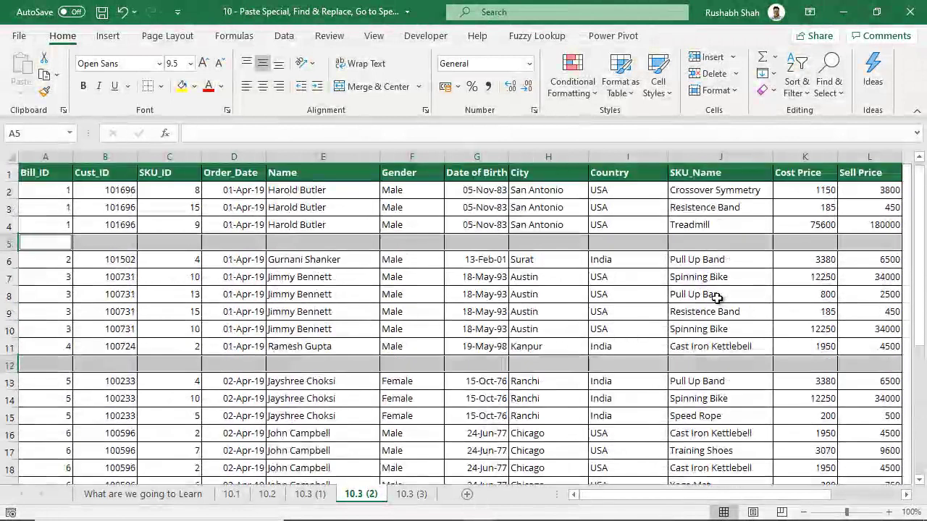
Delete the blank rows 5 and 12 by shifting cells up, then return to A1.
right_click(656, 245)
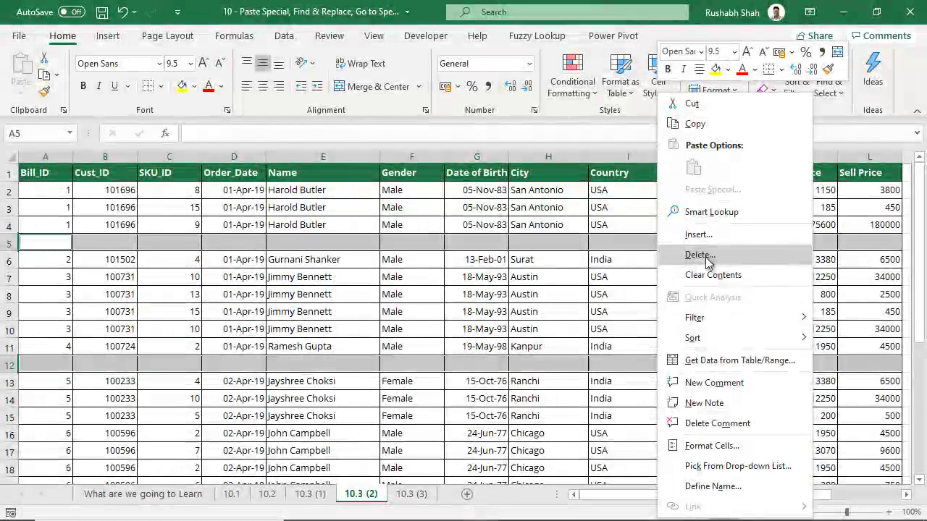
click(698, 254)
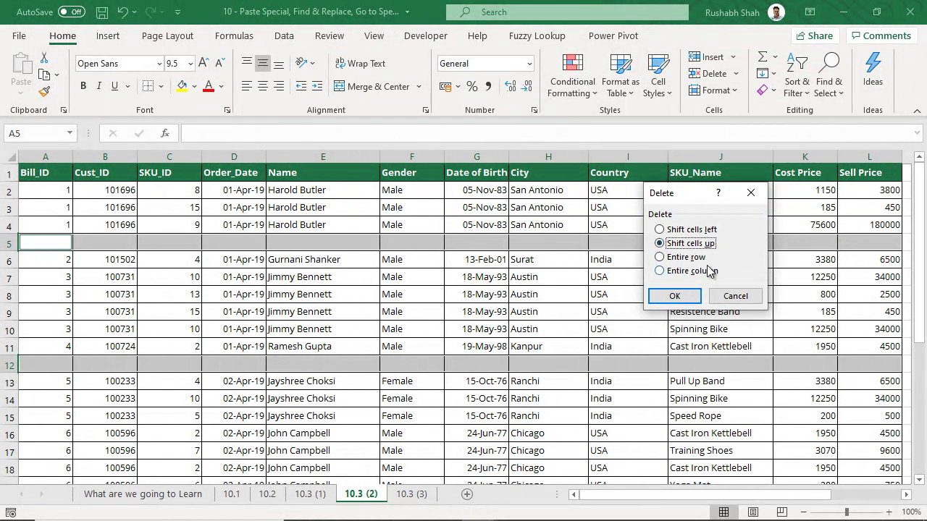
click(694, 303)
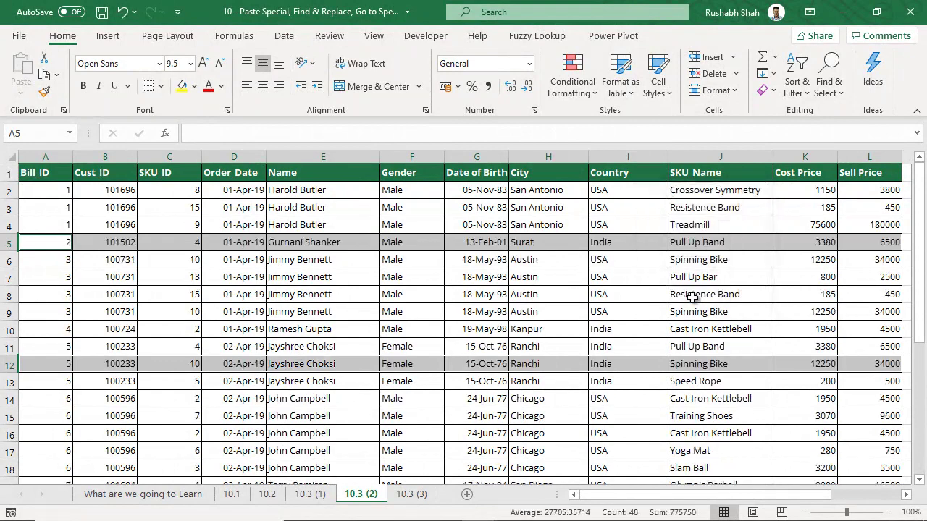
scroll(693, 297, down, 4)
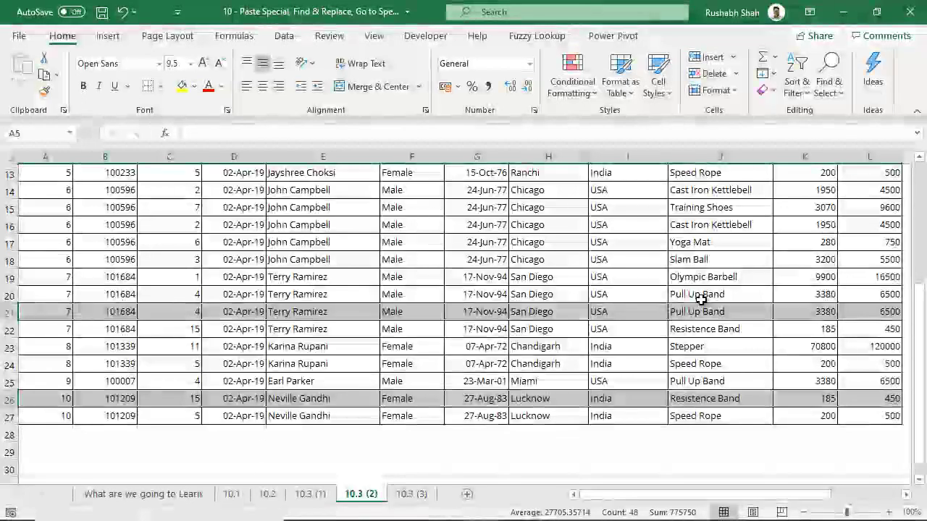
scroll(698, 299, down, 2)
scroll(700, 300, up, 2)
scroll(701, 300, up, 4)
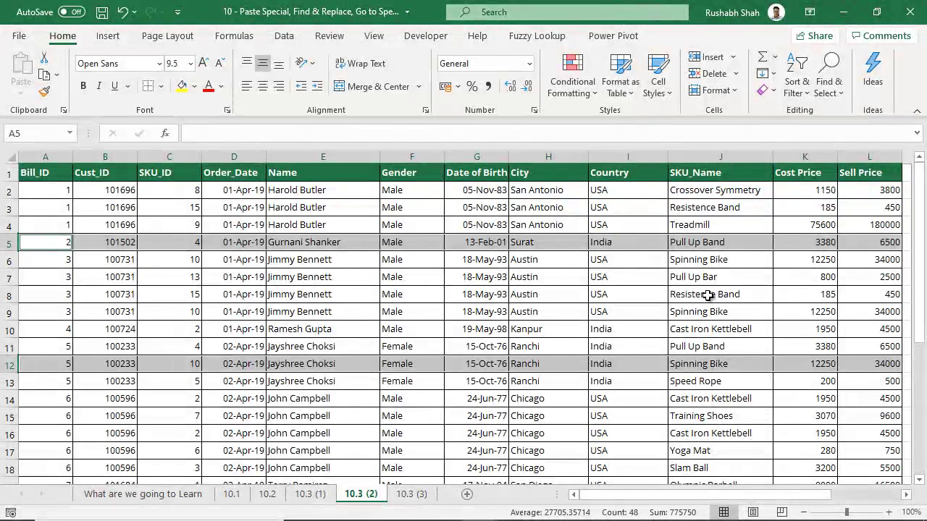
key(ctrl+Home)
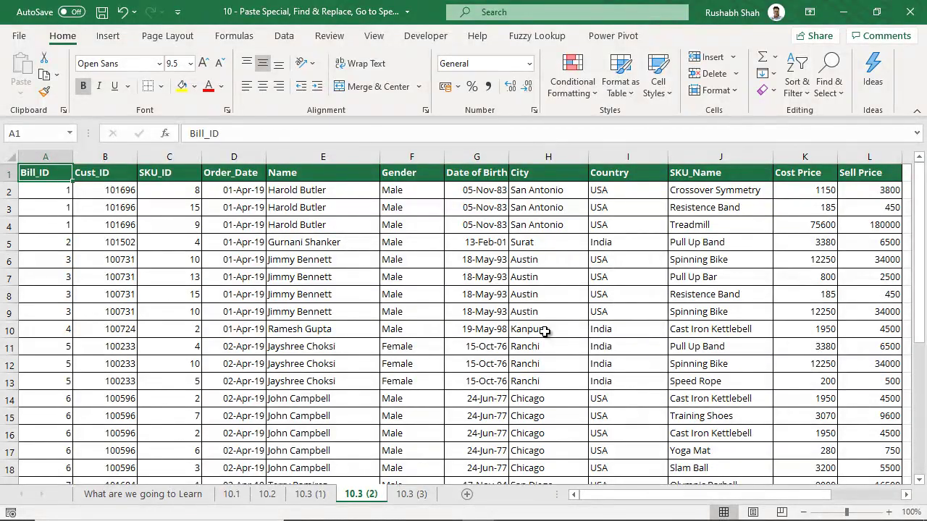
Switch to sheet 10.3 (3) and select the whole pasted city table.
click(409, 493)
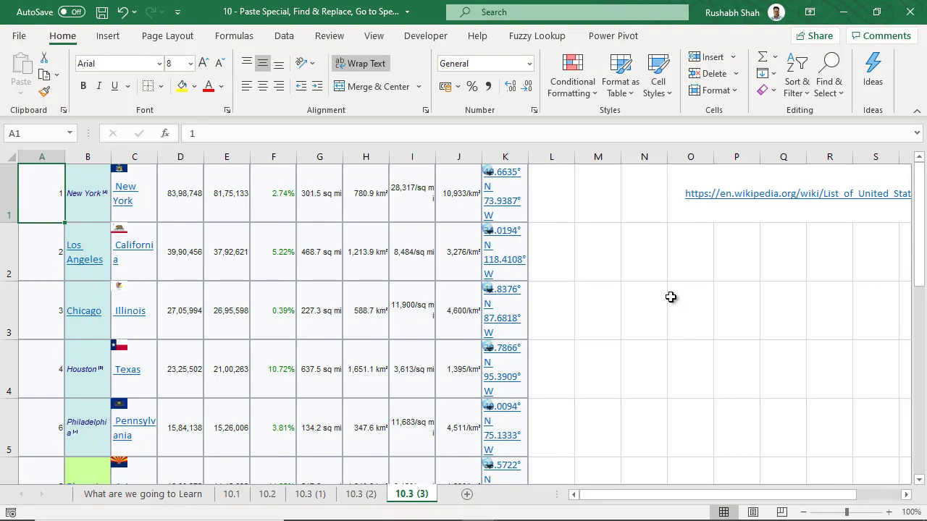
scroll(623, 304, down, 4)
scroll(623, 304, down, 1)
scroll(624, 303, up, 2)
scroll(624, 303, up, 3)
key(ctrl+shift+End)
scroll(624, 303, up, 4)
scroll(624, 303, up, 1)
Clear all formatting from the city table and deselect it.
click(770, 92)
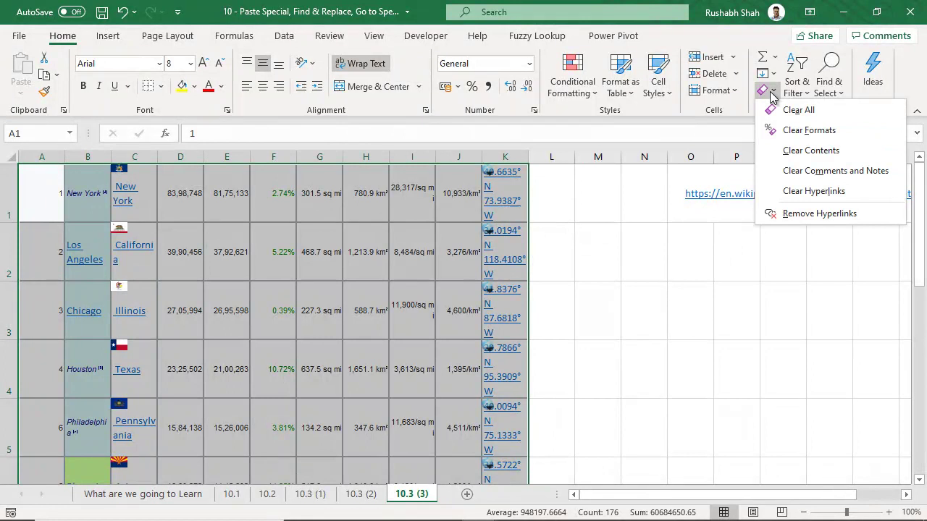
click(808, 130)
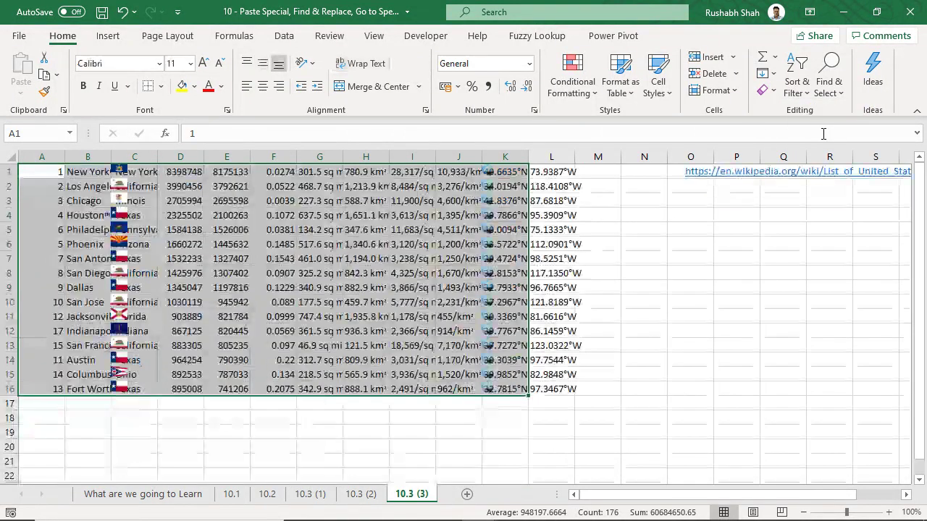
click(724, 305)
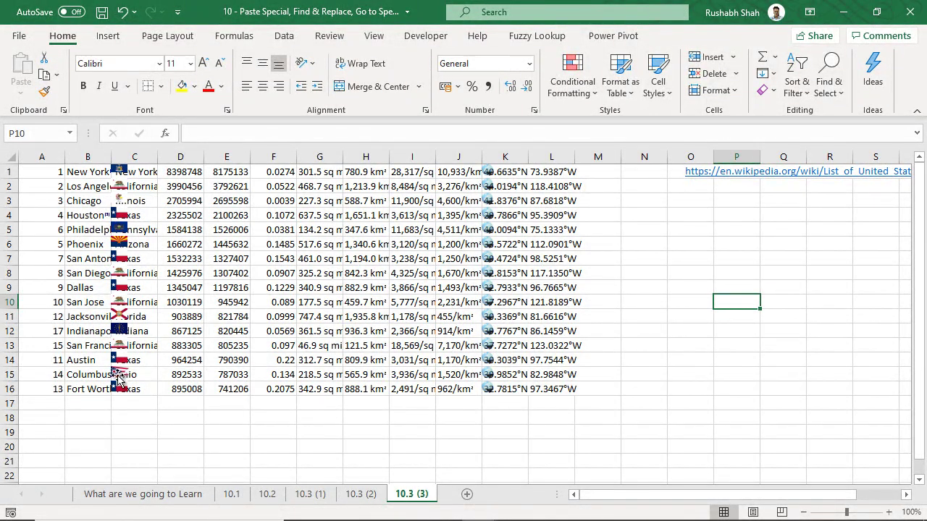
drag(523, 431, 466, 273)
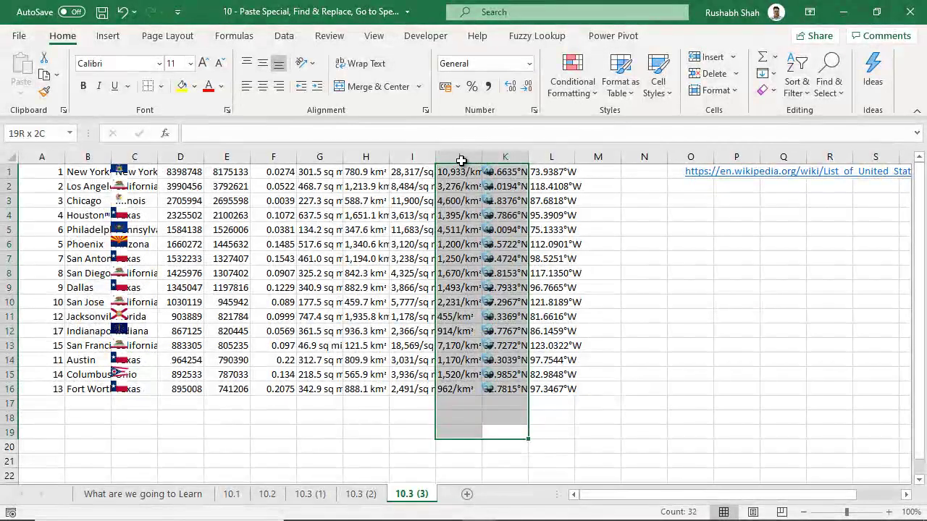
drag(145, 445, 87, 172)
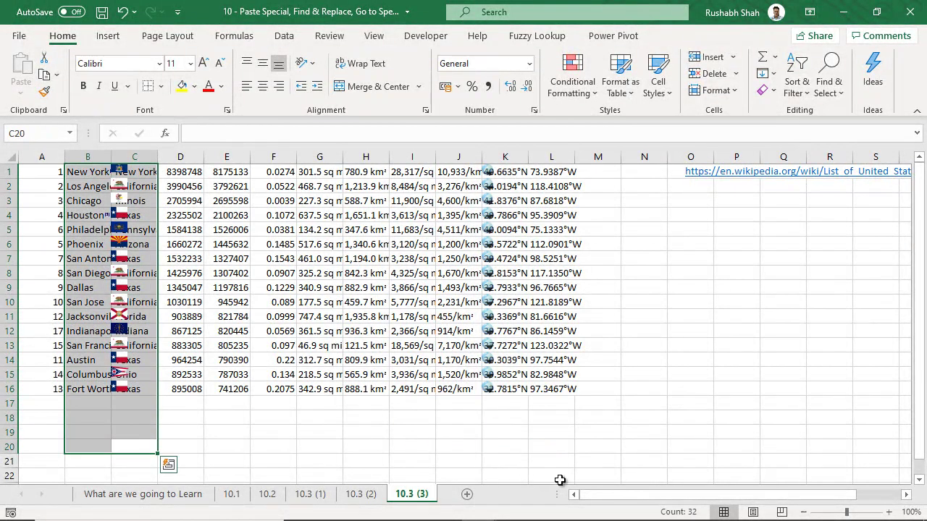
click(10, 156)
click(118, 173)
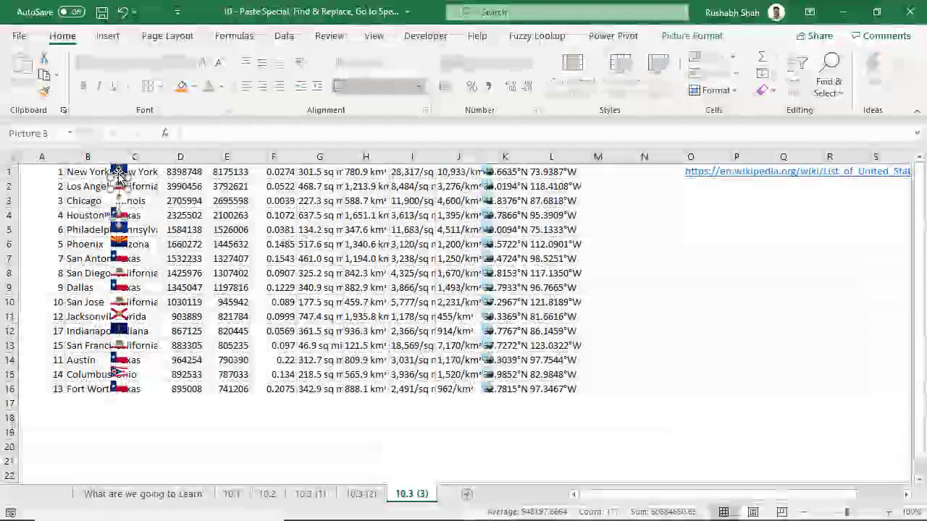
click(122, 271)
click(118, 330)
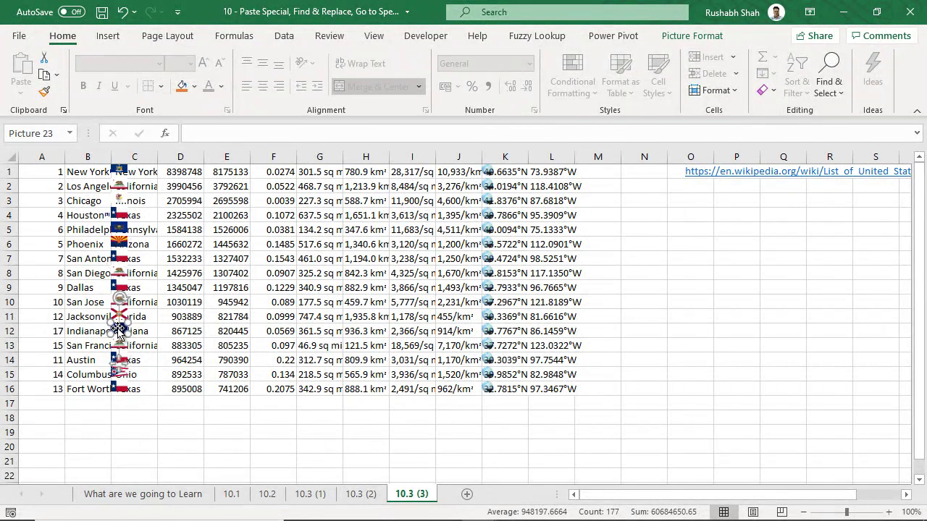
key(ctrl+a)
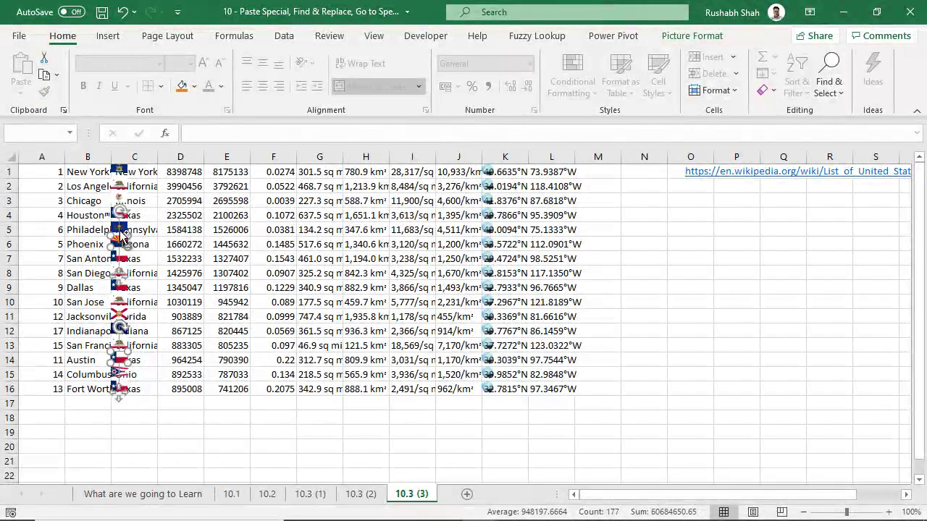
key(Tab)
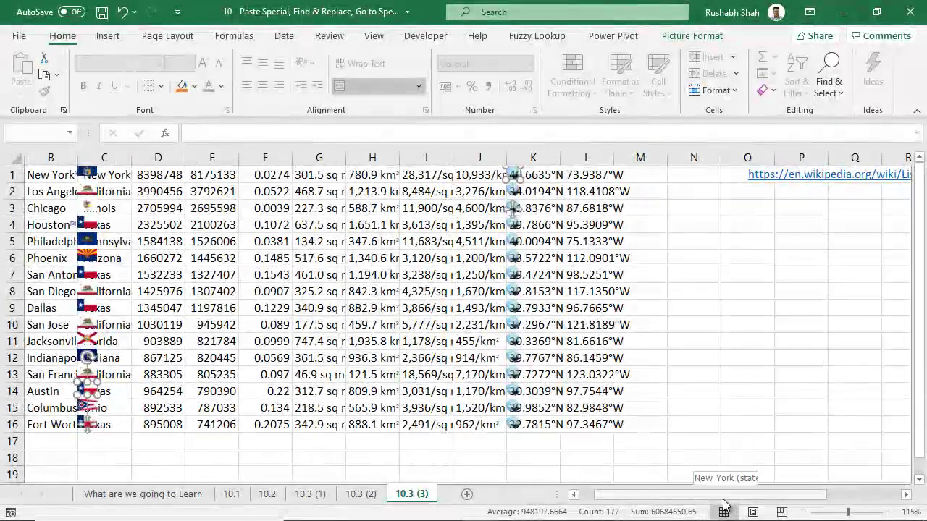
drag(709, 495, 691, 498)
click(780, 292)
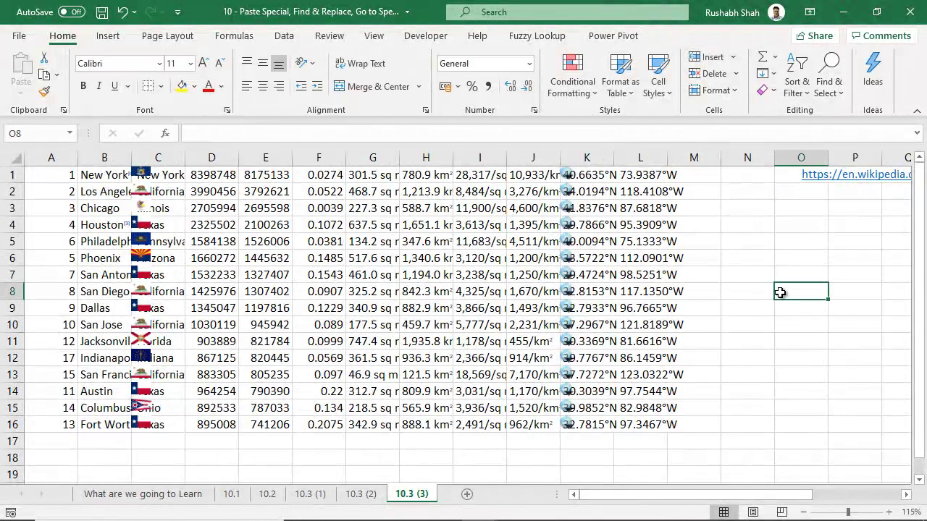
key(ctrl+g)
Select all flag and globe images with Go To Special Objects and delete them.
click(499, 315)
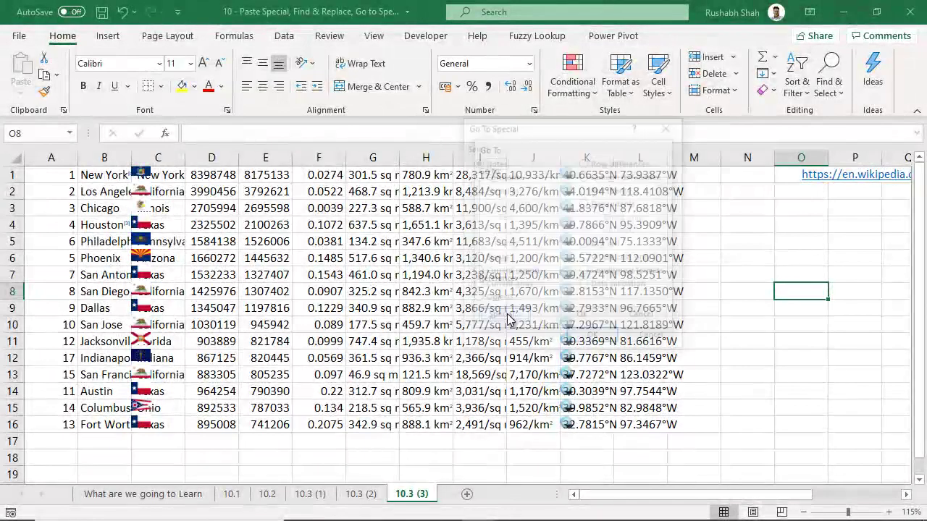
click(494, 299)
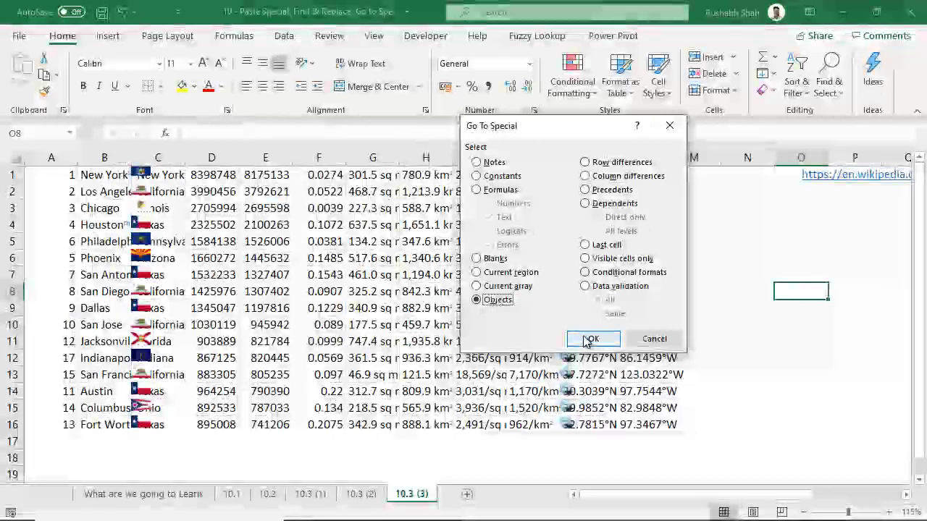
click(587, 340)
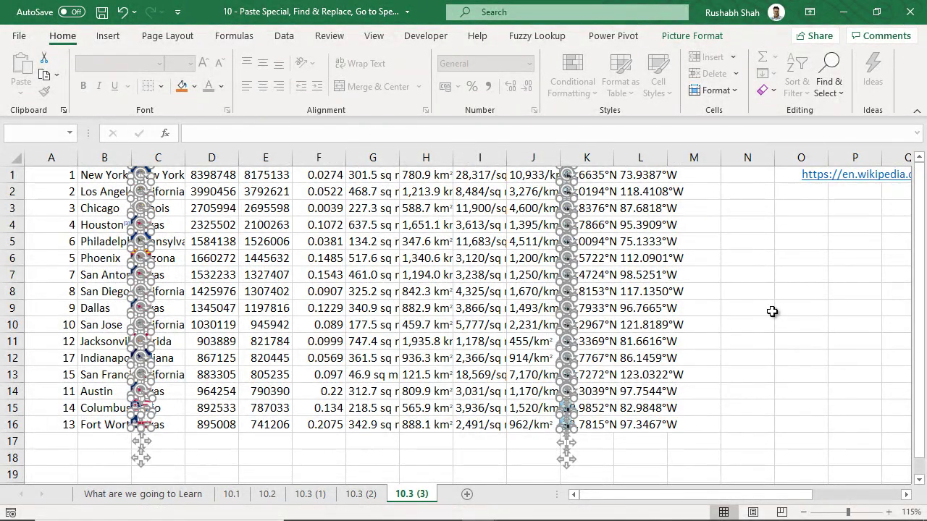
key(Delete)
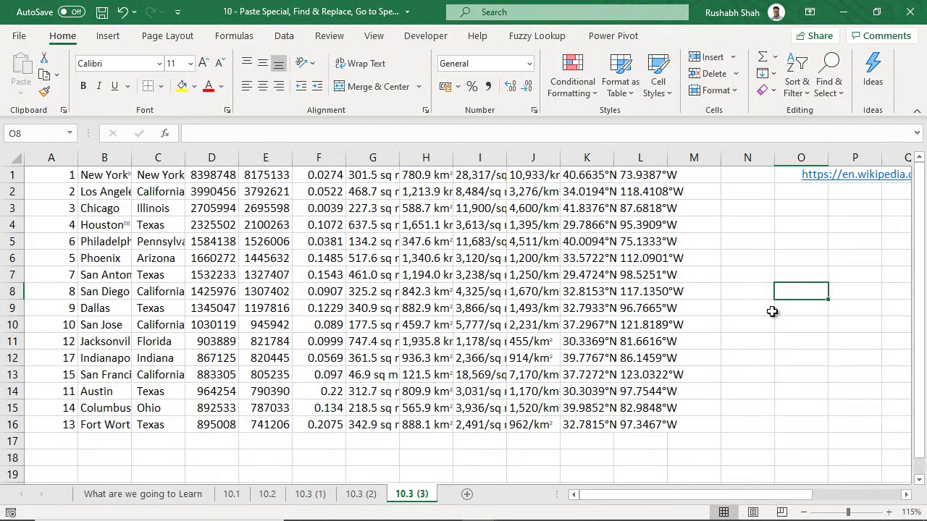
Switch to the 'What are we going to Learn' sheet and select title cell A1.
click(190, 495)
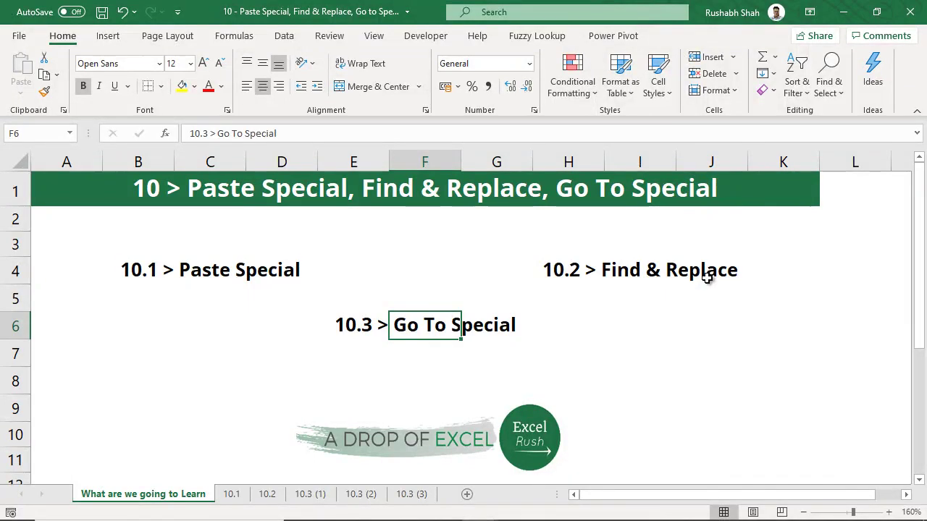
click(563, 203)
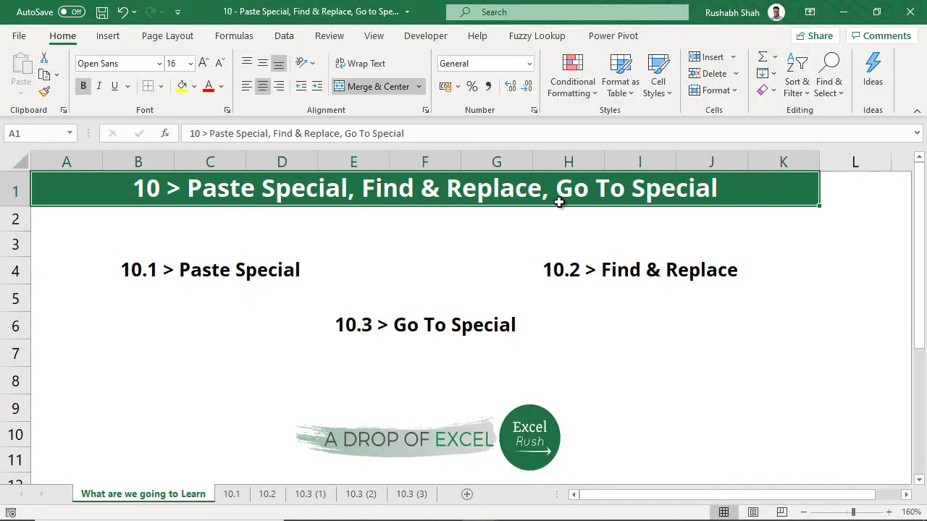